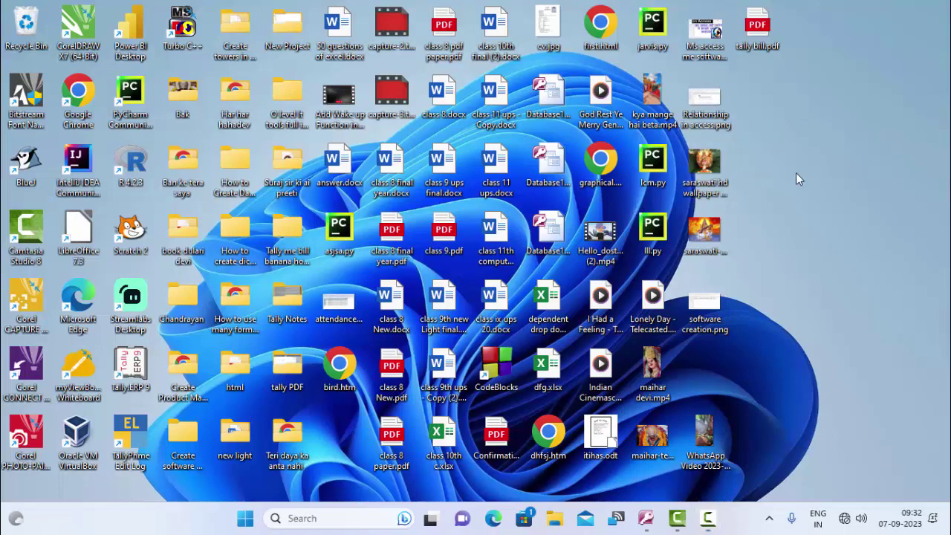
# Step: Refresh the desktop twice from its right-click menu
pyautogui.rightClick(809, 187)
pyautogui.click(736, 175)
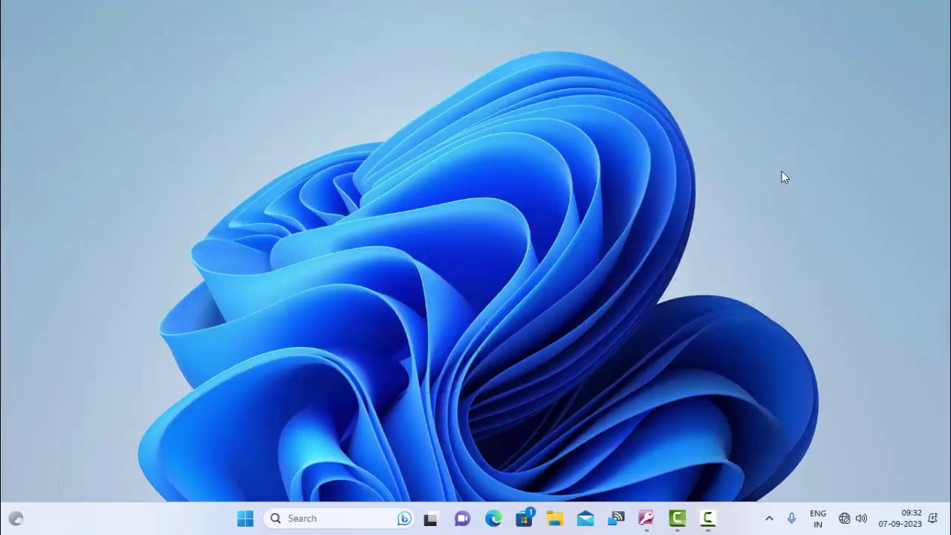
pyautogui.rightClick(773, 188)
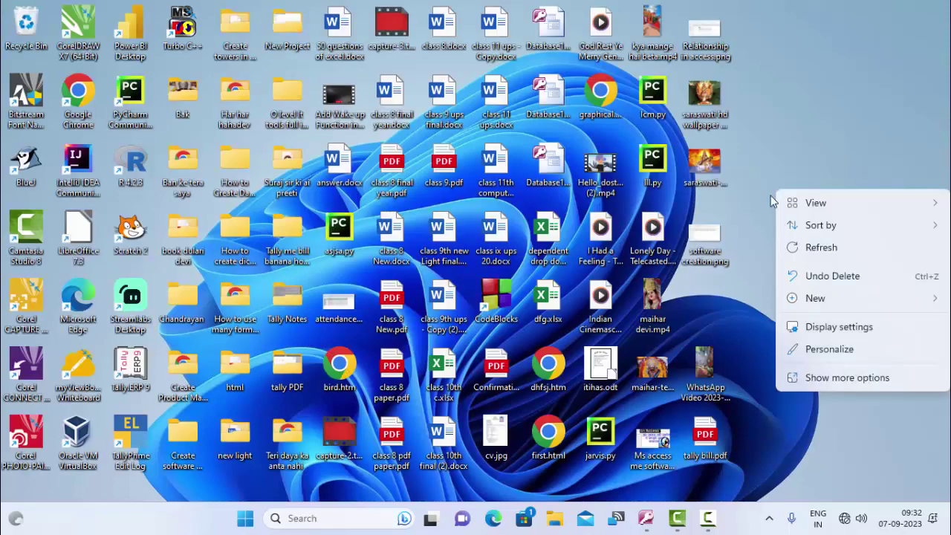
pyautogui.click(790, 252)
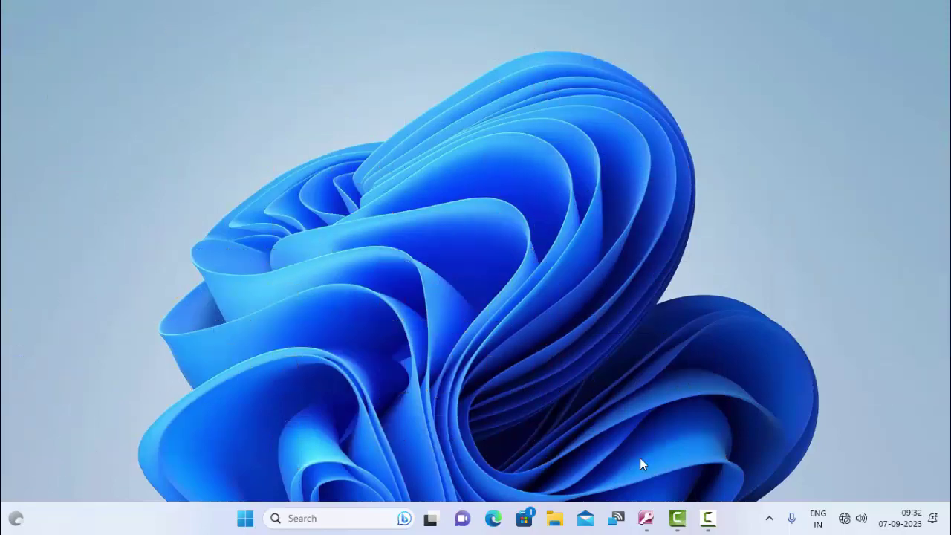
# Step: Widen the Adhar_id and Name of Customer columns, then enter the first customer record
pyautogui.click(646, 520)
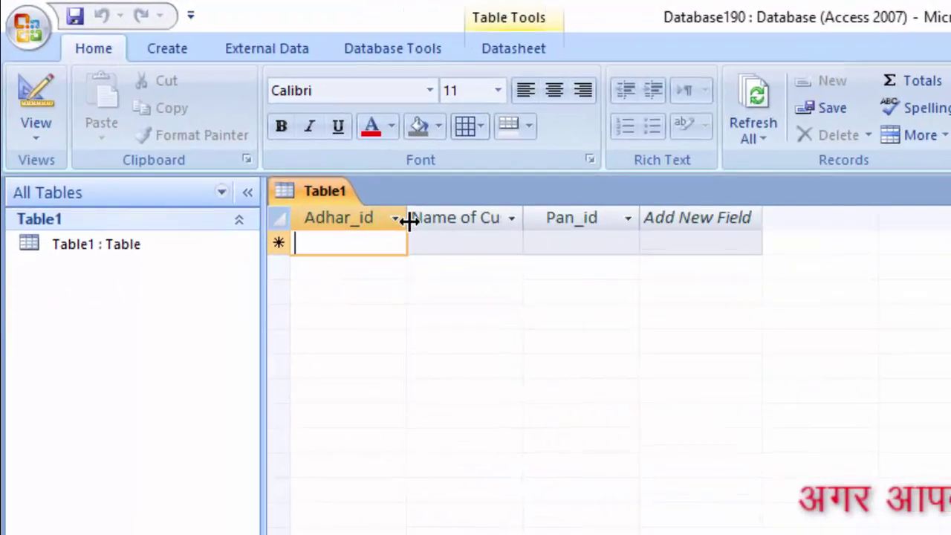
pyautogui.moveTo(433, 232); pyautogui.dragTo(437, 234)
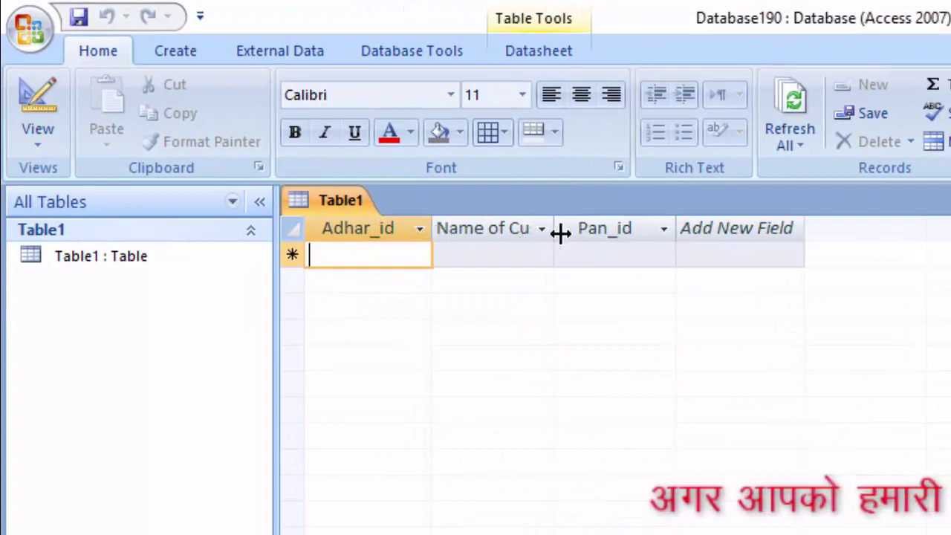
pyautogui.moveTo(556, 232); pyautogui.dragTo(608, 264)
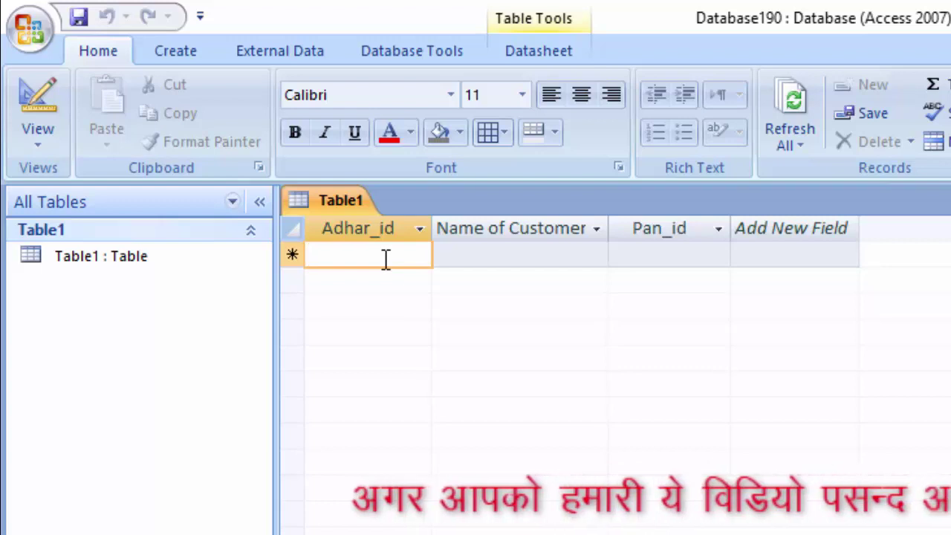
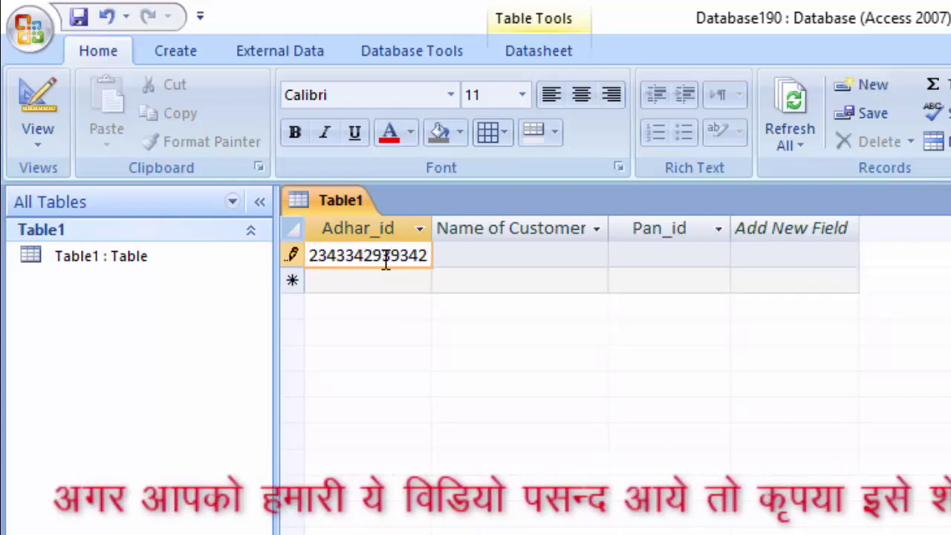
pyautogui.press('Tab')
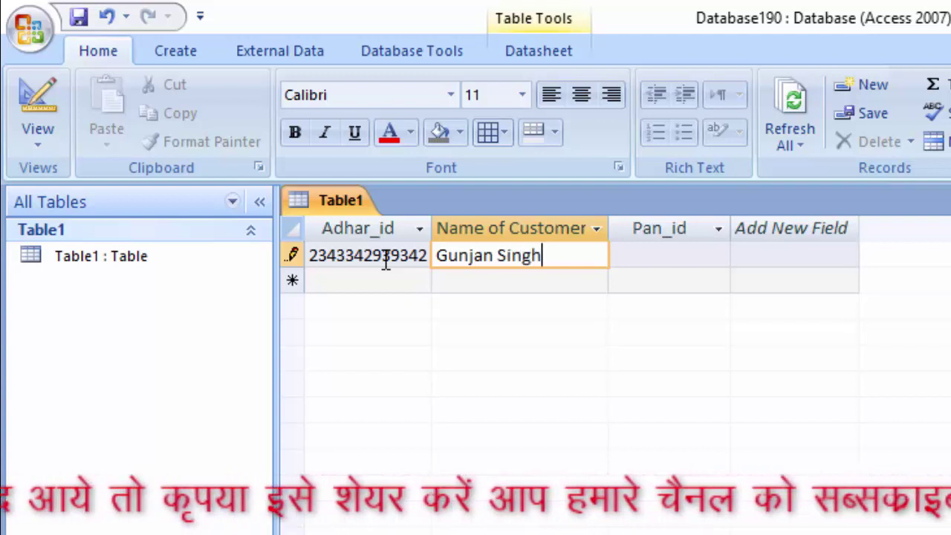
pyautogui.press('Tab')
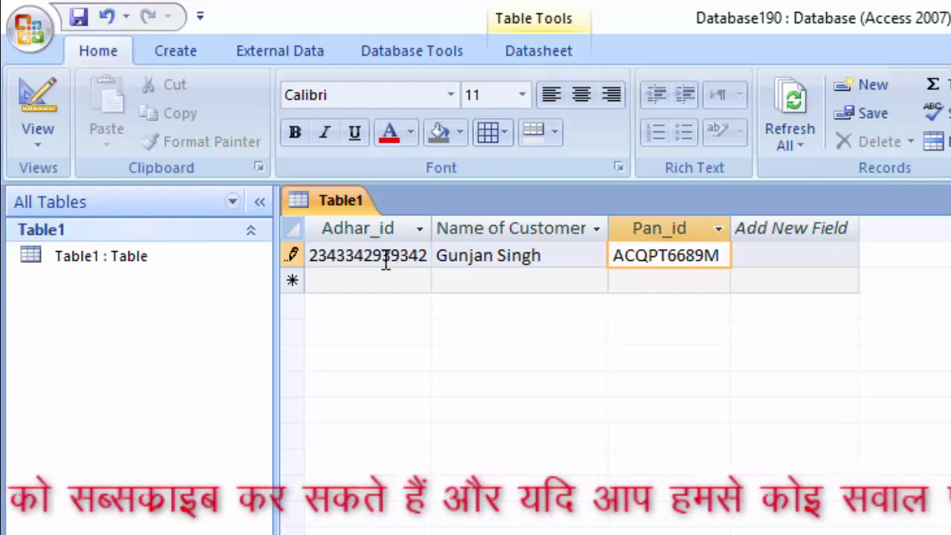
pyautogui.press('Tab')
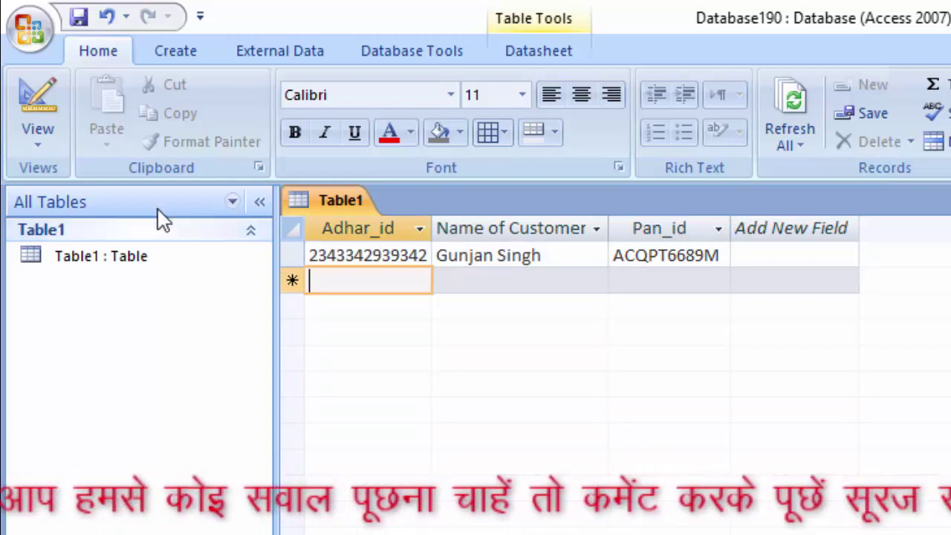
# Step: Check Table1's fields in Design View, then widen the Adhar_id column in the datasheet
pyautogui.click(38, 135)
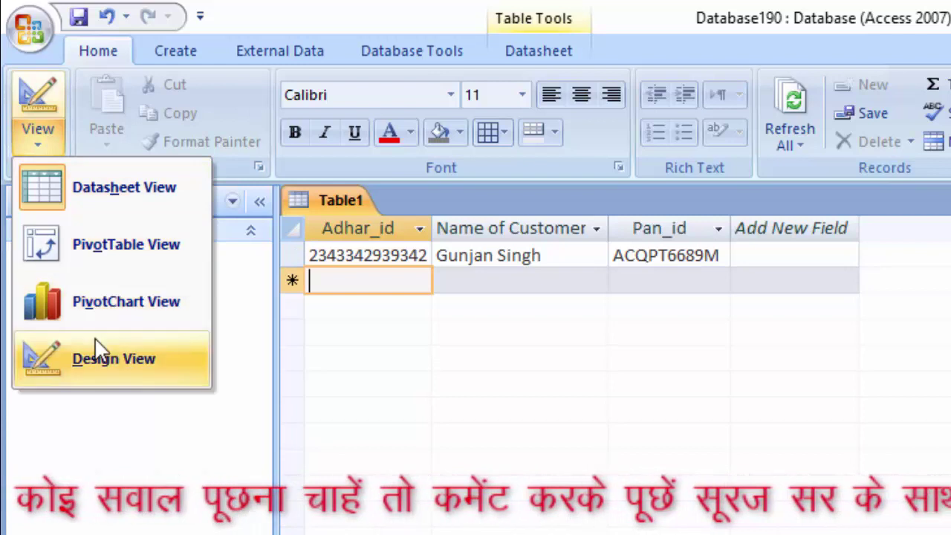
pyautogui.click(99, 349)
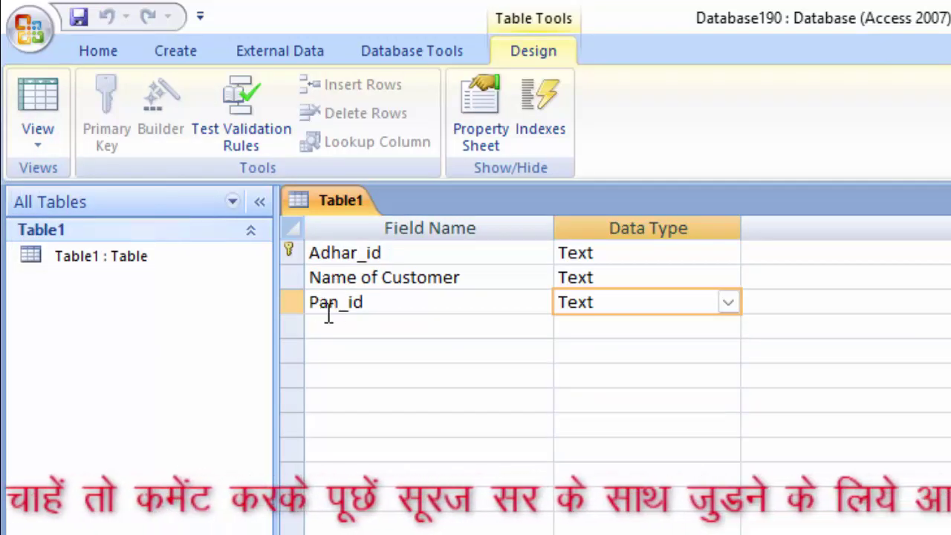
pyautogui.click(460, 373)
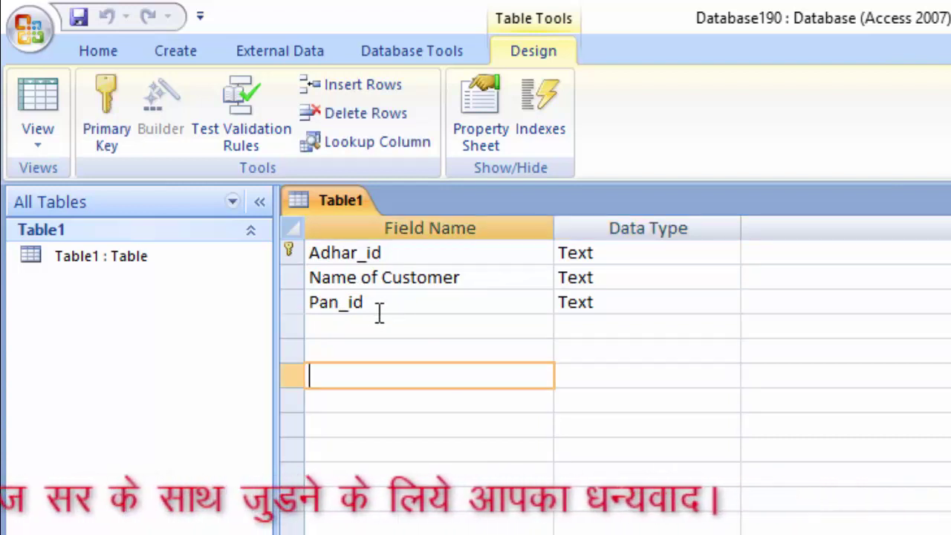
pyautogui.click(30, 90)
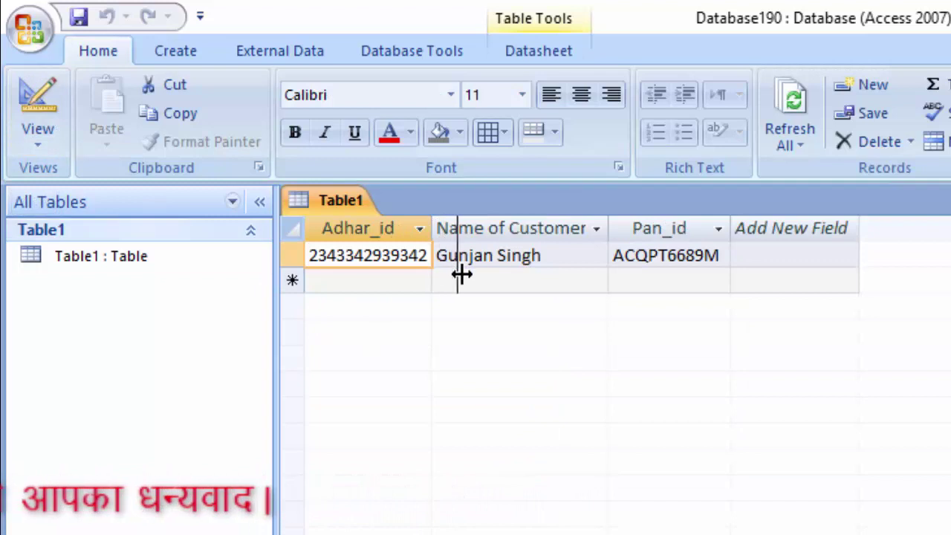
pyautogui.moveTo(436, 228); pyautogui.dragTo(461, 257)
# Step: Revisit Design View to inspect the Pan_id field, then return to the datasheet
pyautogui.click(47, 148)
pyautogui.click(106, 359)
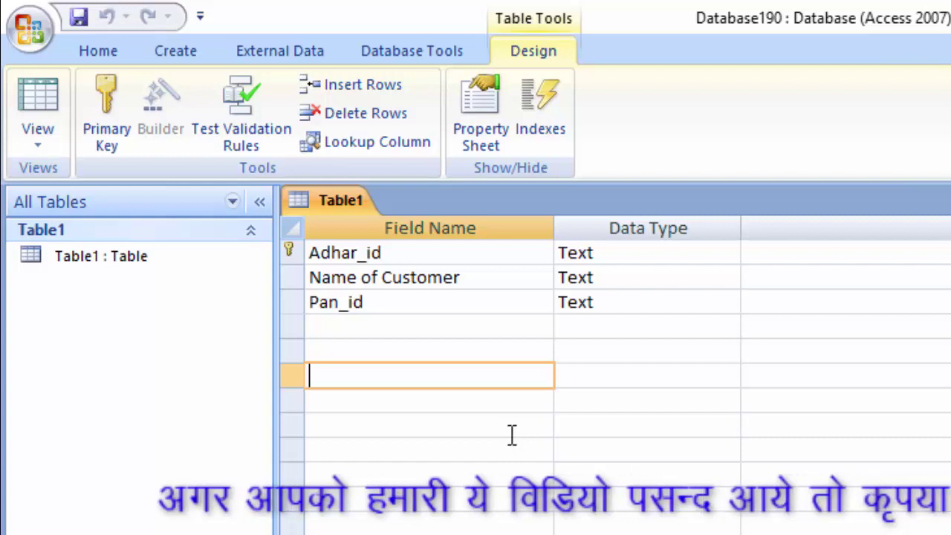
pyautogui.click(430, 313)
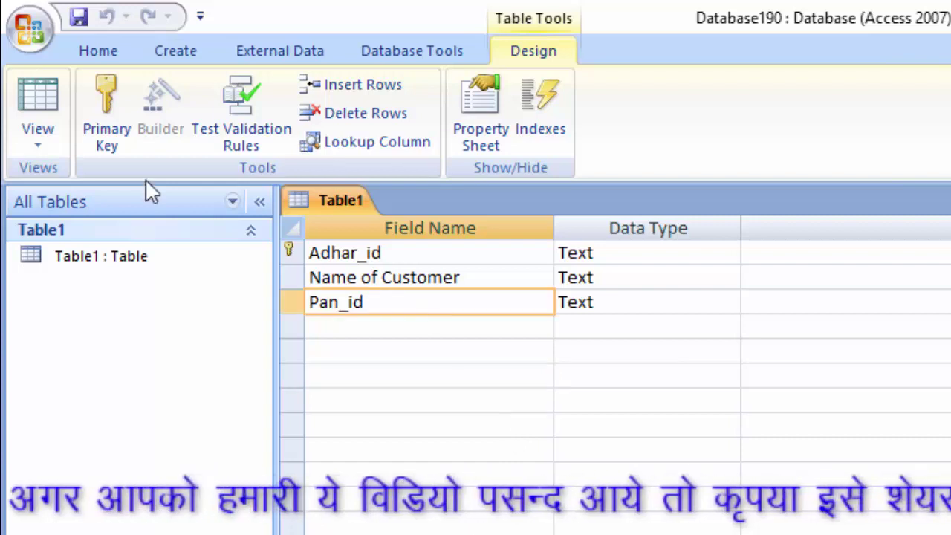
pyautogui.click(34, 111)
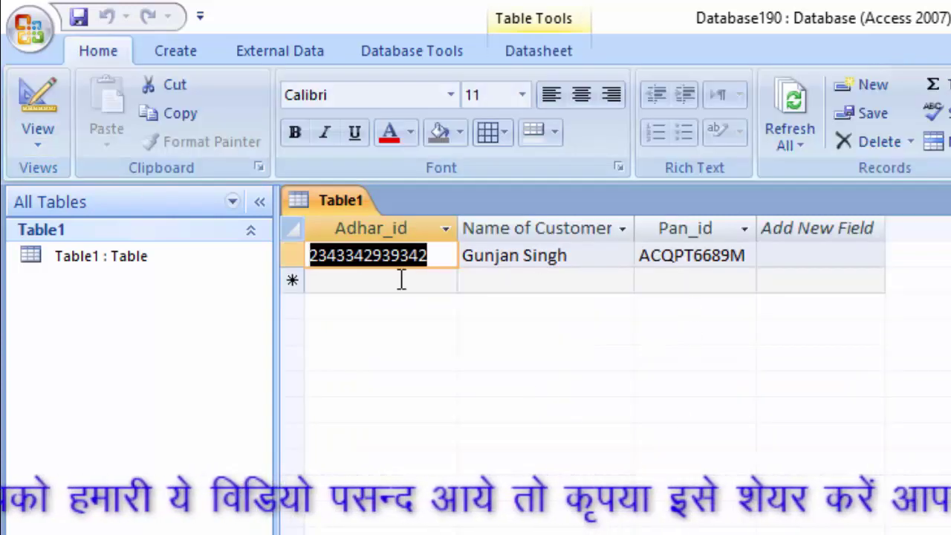
# Step: Copy row 1's Adhar_id into a new record and try to save it, triggering the duplicate error
pyautogui.moveTo(431, 257); pyautogui.dragTo(269, 265)
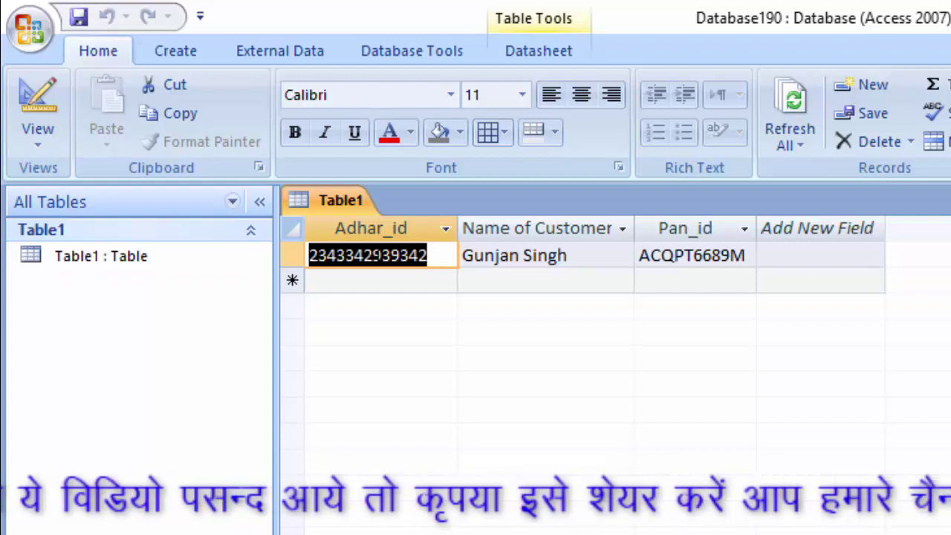
pyautogui.rightClick(378, 259)
pyautogui.click(431, 300)
pyautogui.click(377, 280)
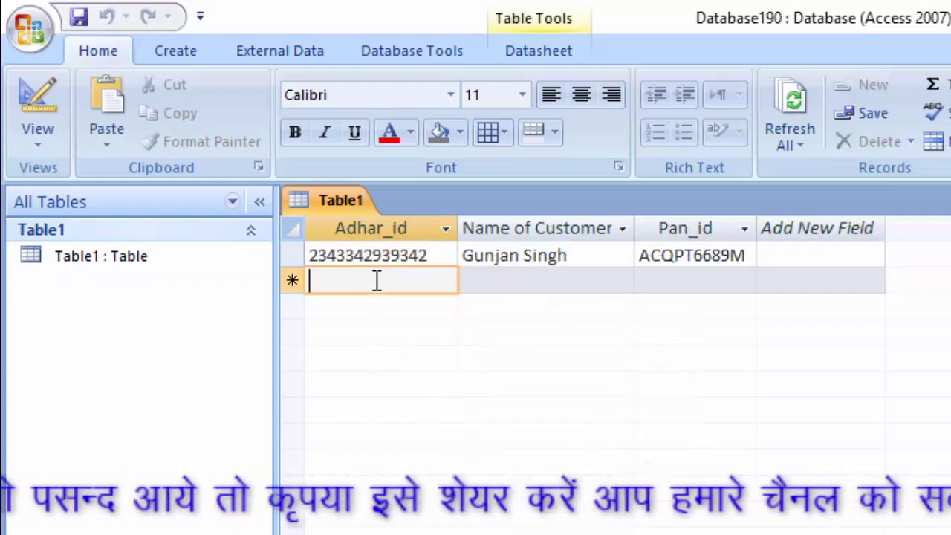
pyautogui.hotkey('ctrl', 'v')
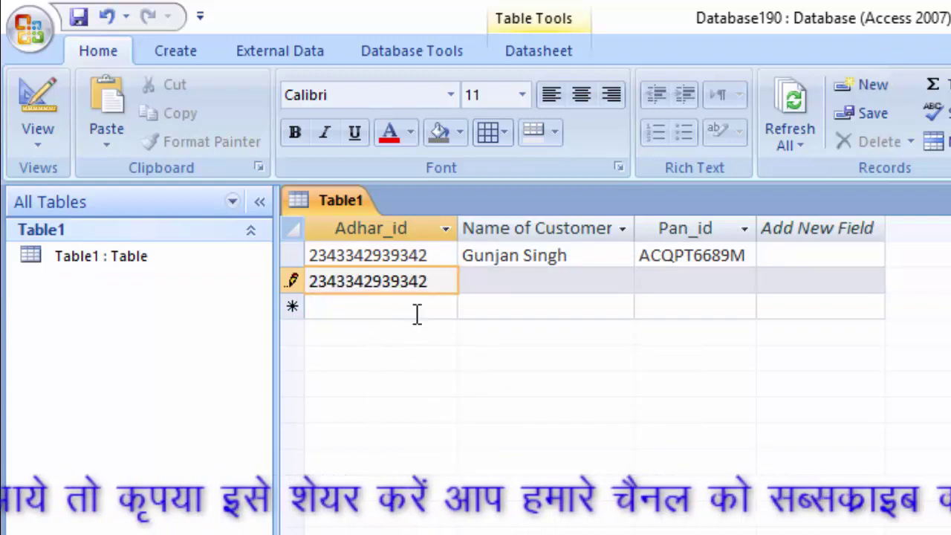
pyautogui.click(505, 278)
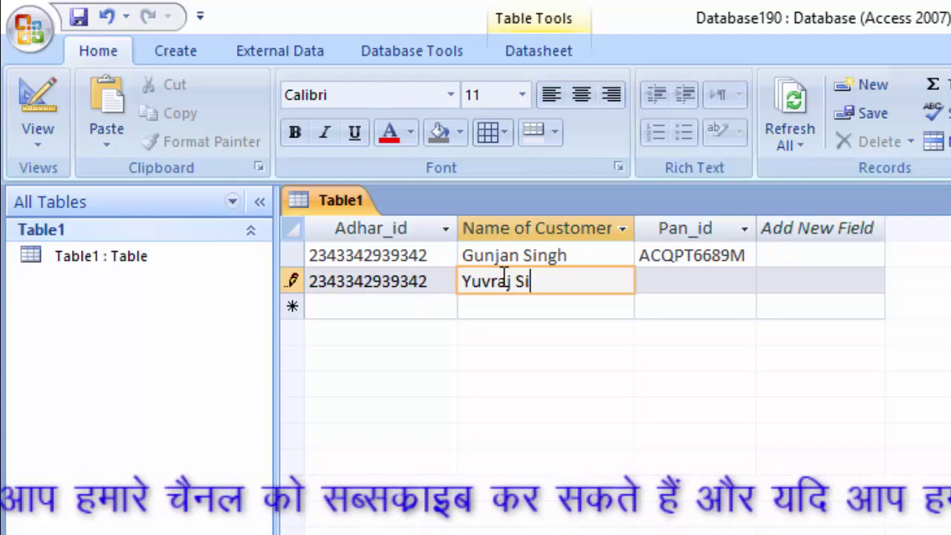
pyautogui.press('Tab')
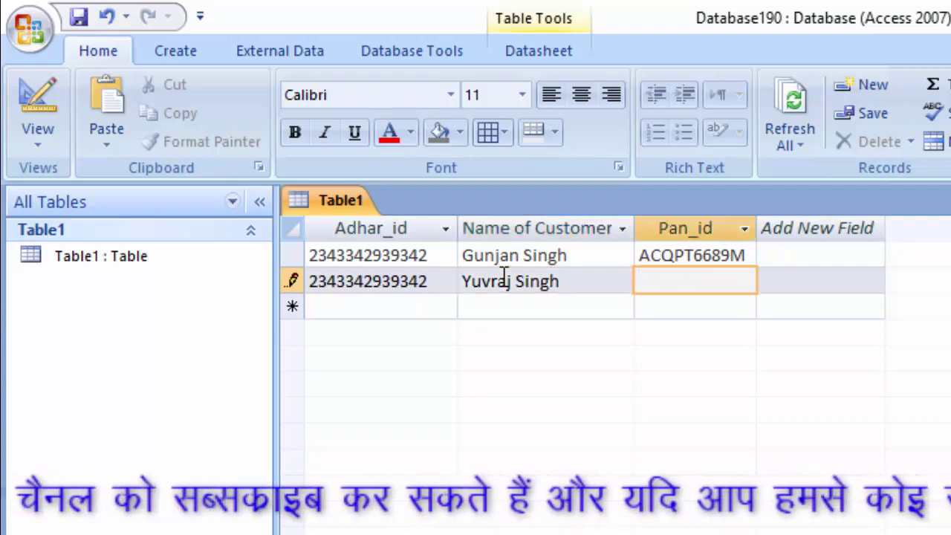
pyautogui.press('Down')
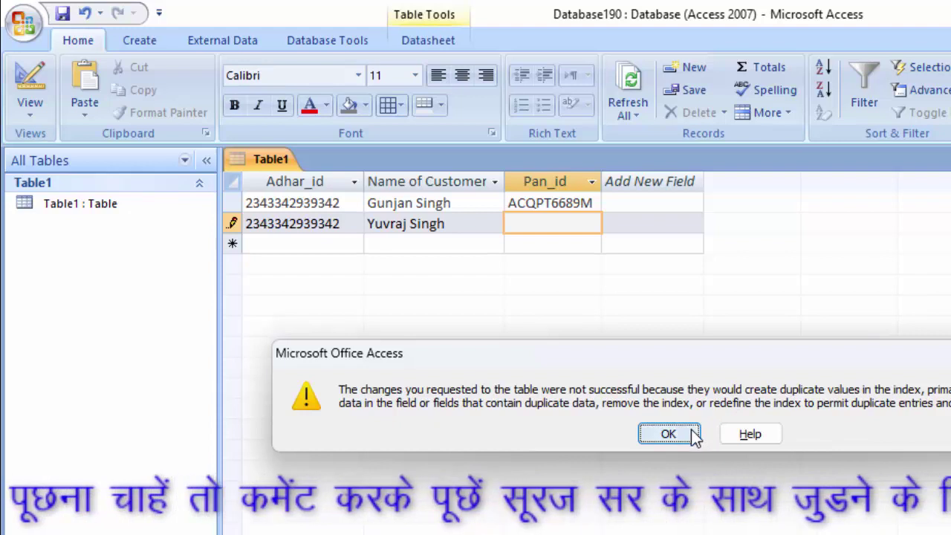
# Step: Dismiss the duplicate error and change the second record's Adhar_id to end in 3
pyautogui.click(668, 434)
pyautogui.click(345, 223)
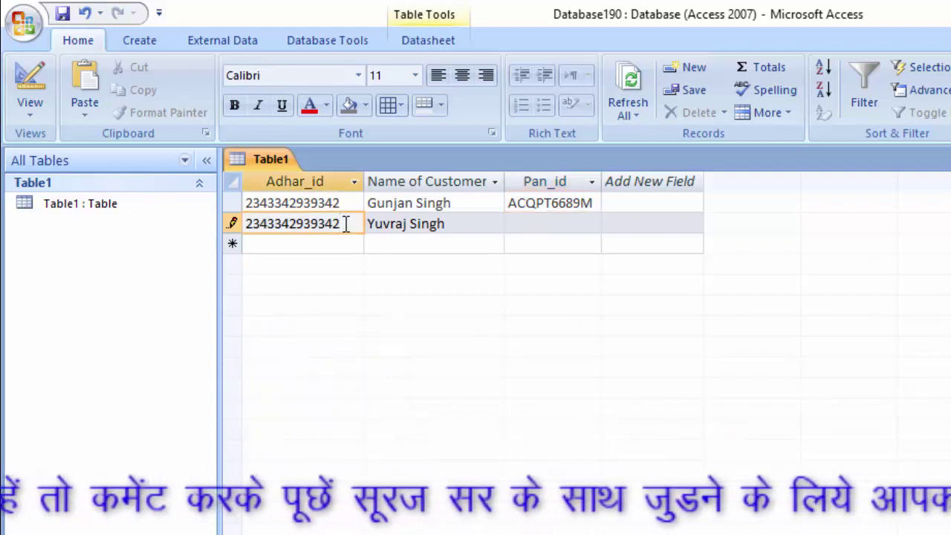
pyautogui.press('BackSpace')
pyautogui.write('3')
pyautogui.press('Tab')
pyautogui.press('Tab')
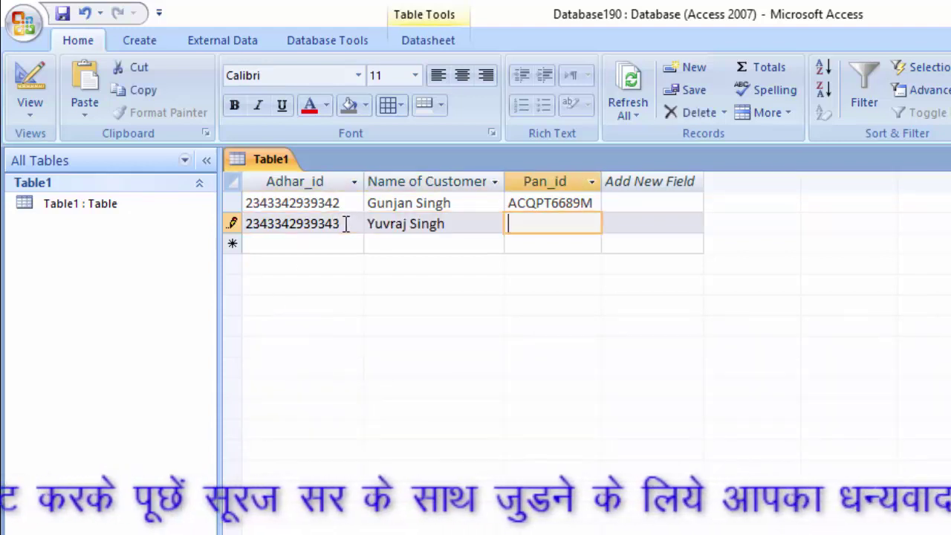
pyautogui.press('Tab')
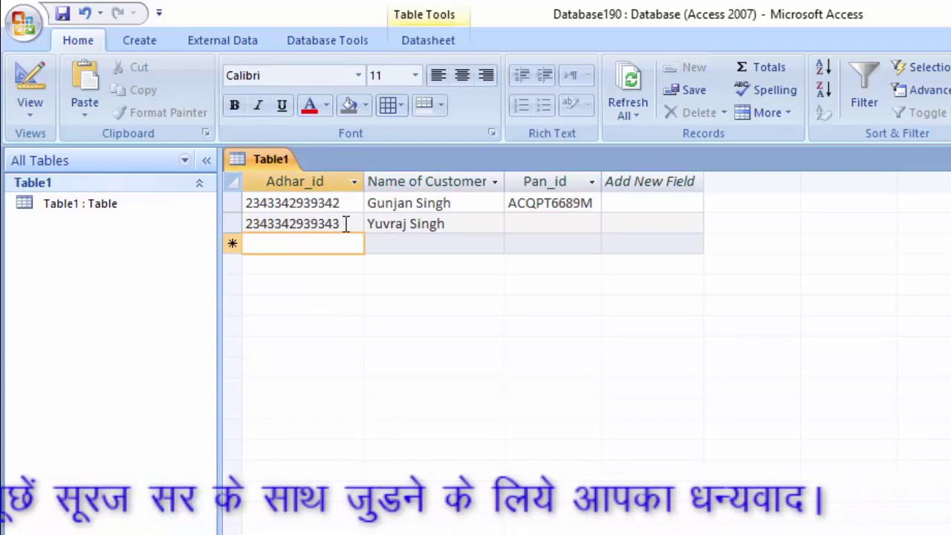
# Step: Copy the first record's Pan_id into the second record and save it
pyautogui.moveTo(595, 202); pyautogui.dragTo(508, 203)
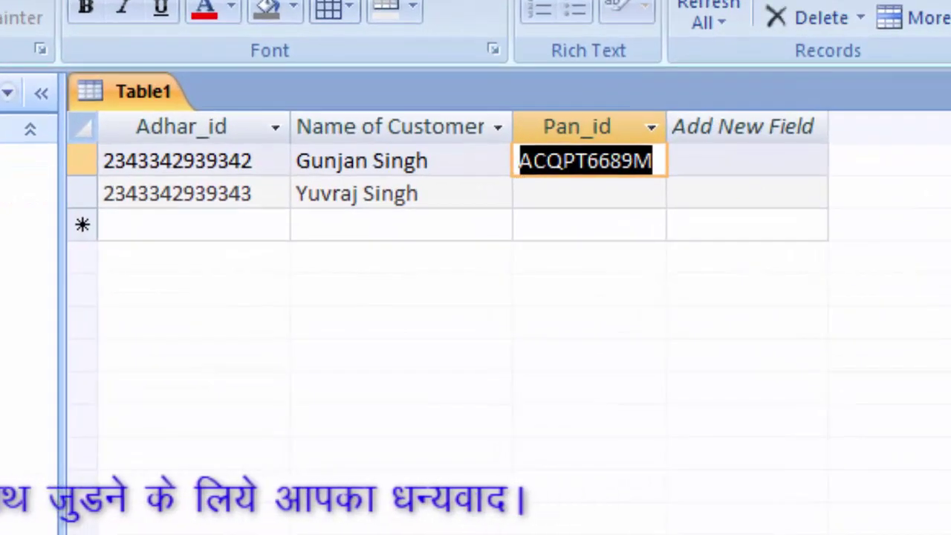
pyautogui.rightClick(548, 169)
pyautogui.click(592, 217)
pyautogui.click(589, 196)
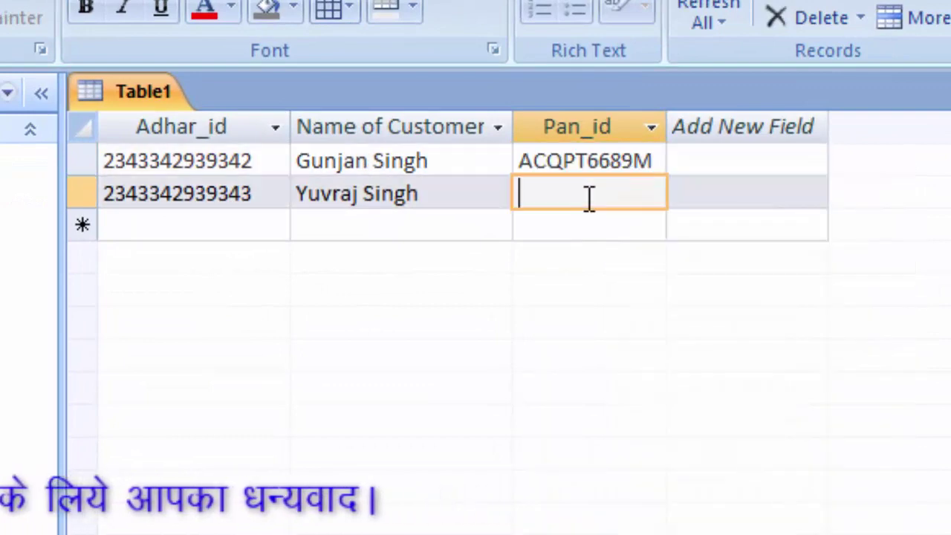
pyautogui.hotkey('ctrl', 'v')
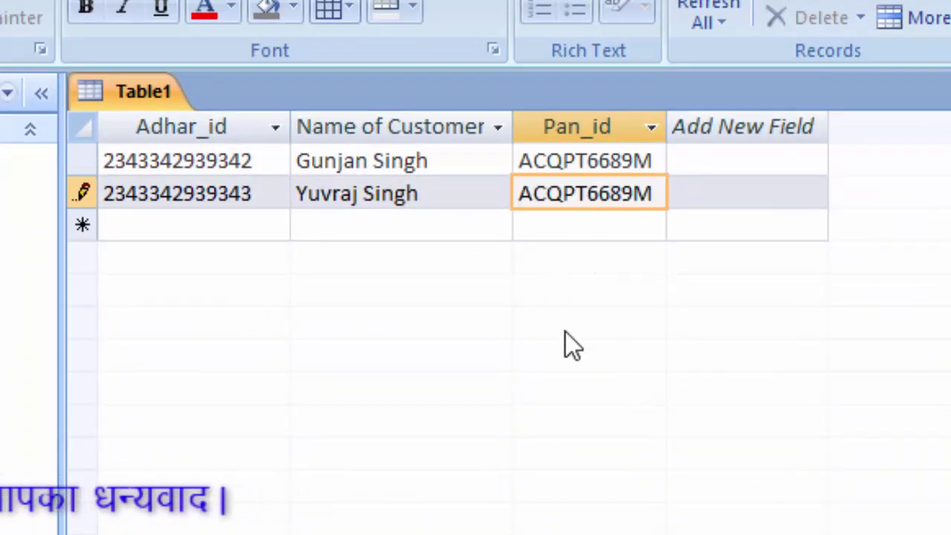
pyautogui.press('Tab')
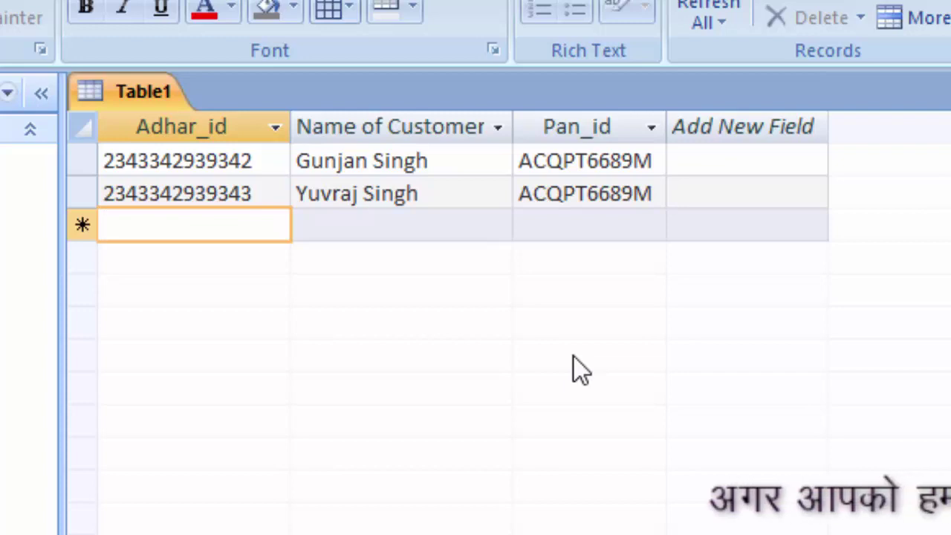
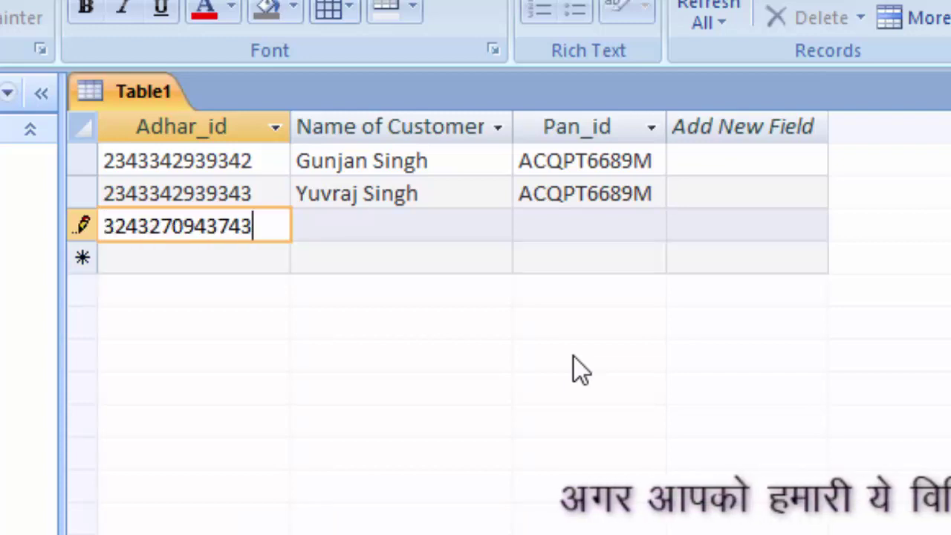
# Step: Enter a third record with a new Adhar_id, the customer's name and the pasted Pan_id, then save
pyautogui.press('BackSpace')
pyautogui.press('BackSpace')
pyautogui.press('Tab')
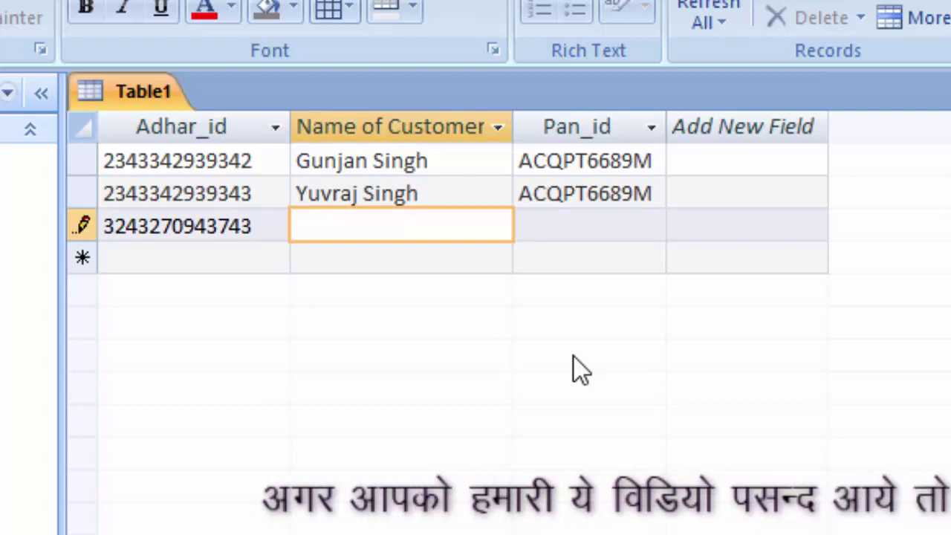
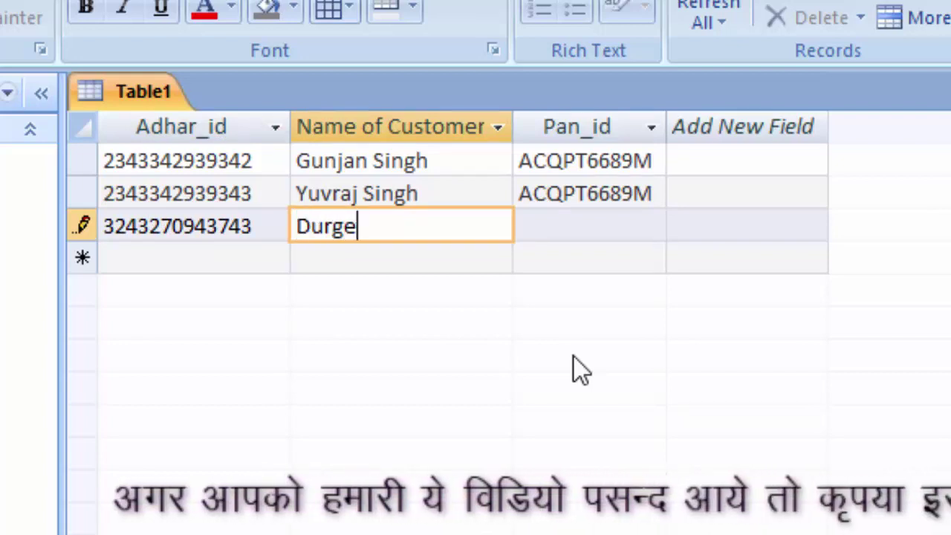
pyautogui.press('Tab')
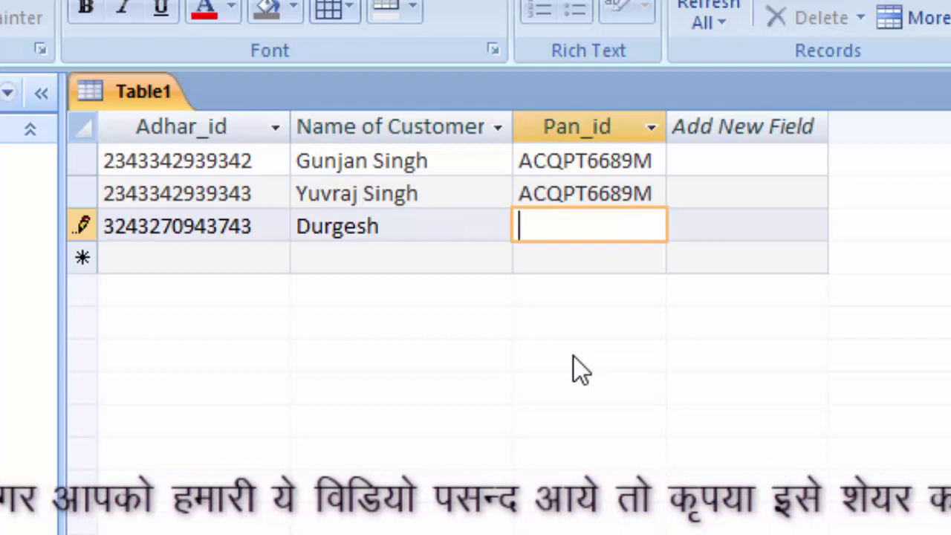
pyautogui.hotkey('ctrl', 'v')
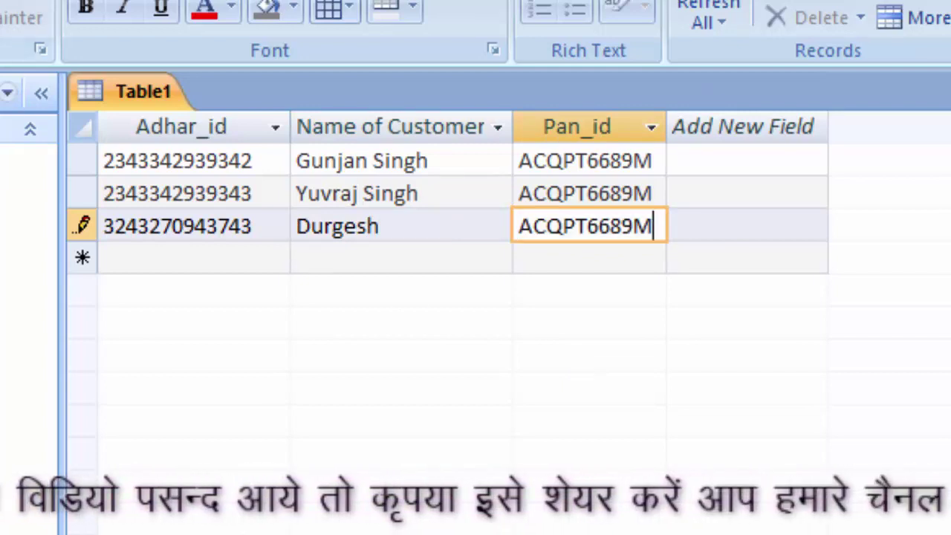
pyautogui.hotkey('shift', 'Return')
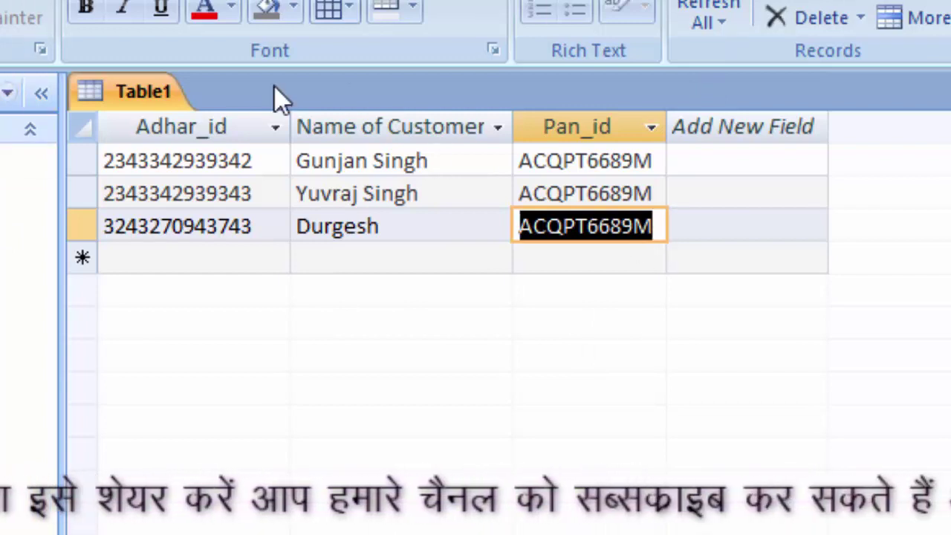
# Step: Close and reopen Table1 to verify the three saved records, then switch to Design View
pyautogui.rightClick(116, 86)
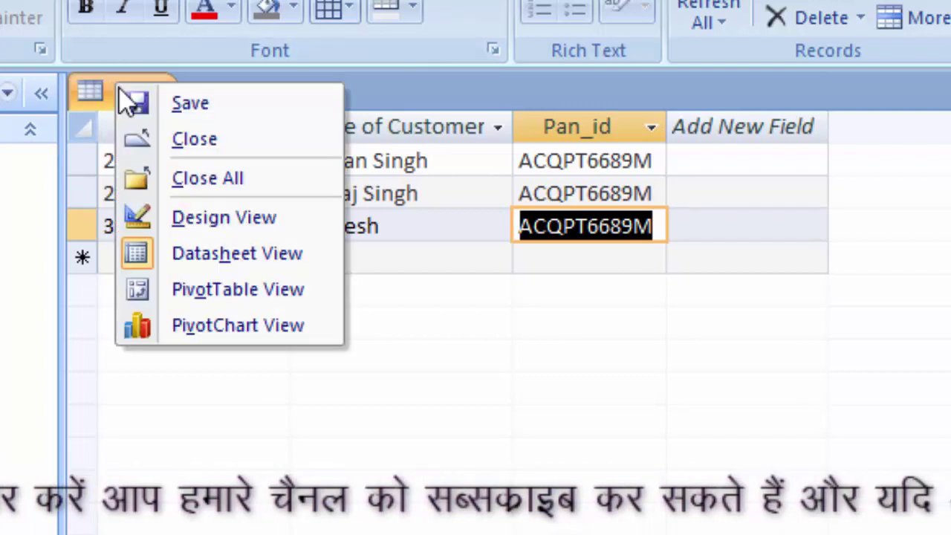
pyautogui.click(163, 141)
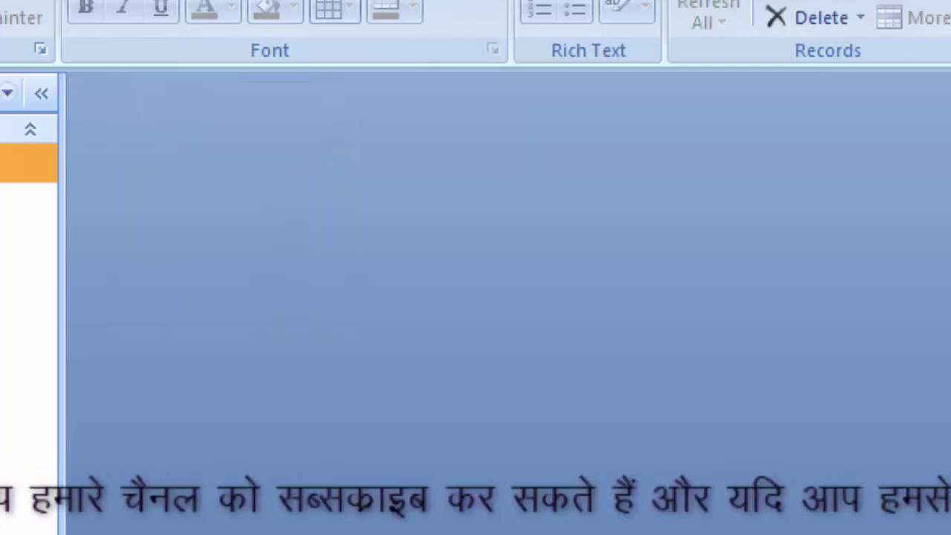
pyautogui.press('Return')
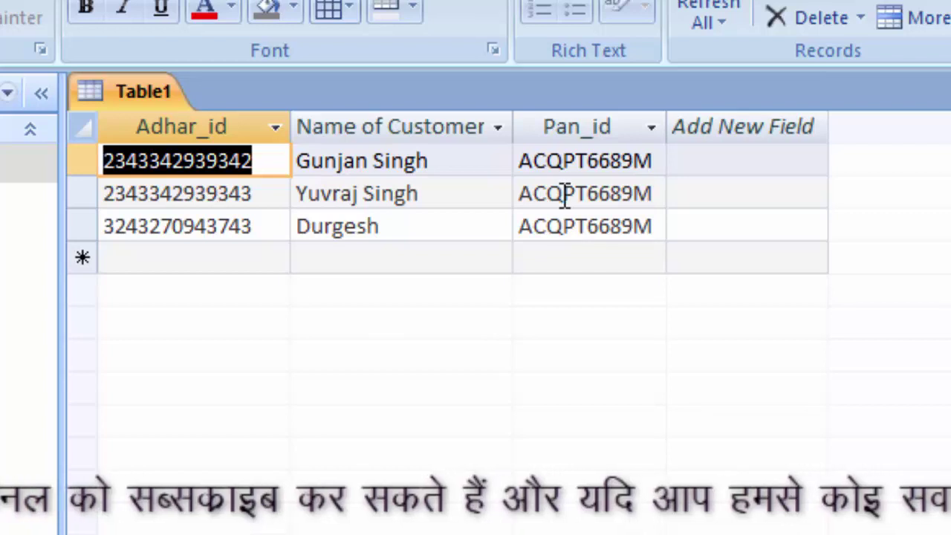
pyautogui.click(278, 164)
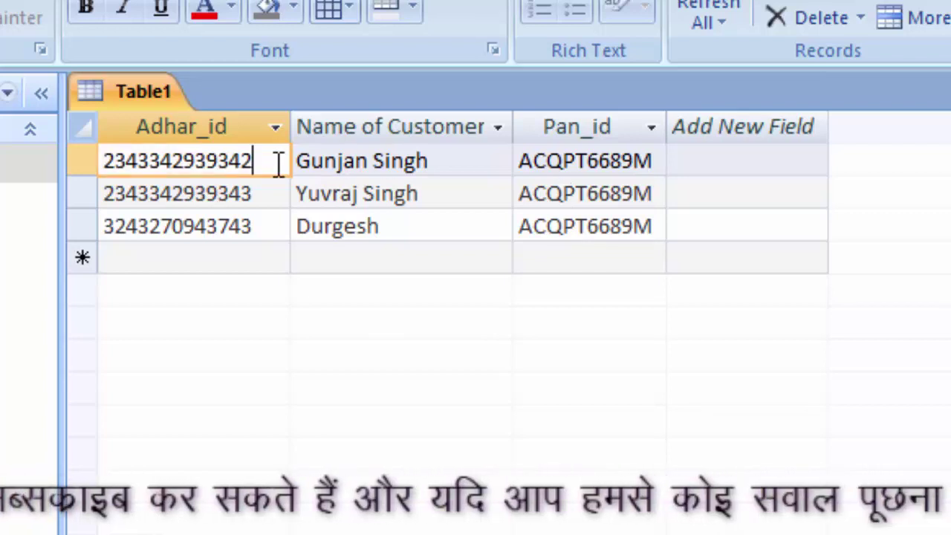
pyautogui.click(96, 162)
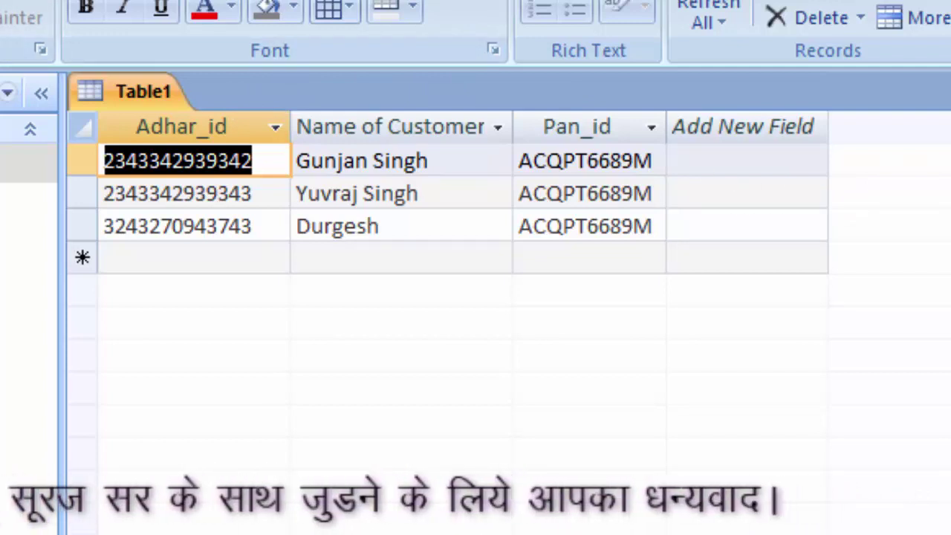
pyautogui.hotkey('ctrl', '.')
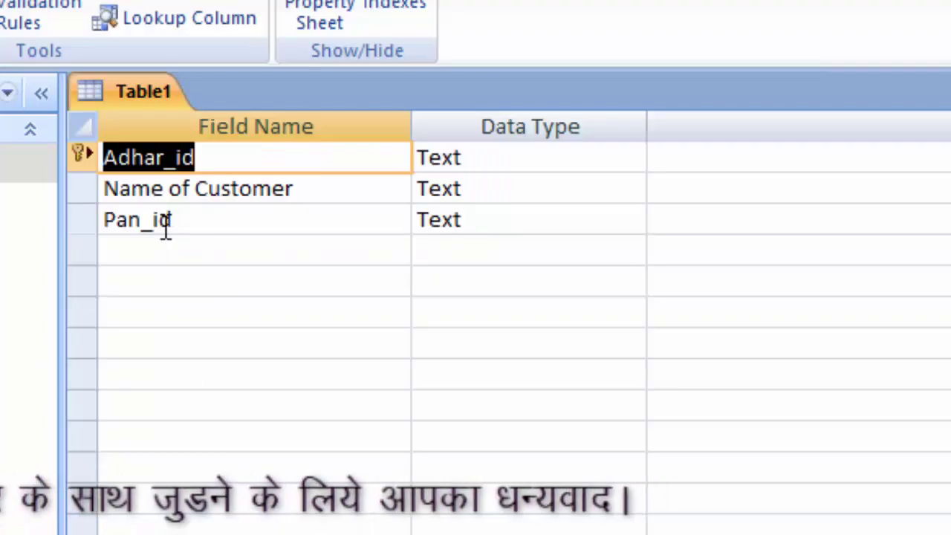
# Step: Select the Pan_id field and choose Yes (No Duplicates) for its Indexed property
pyautogui.click(252, 227)
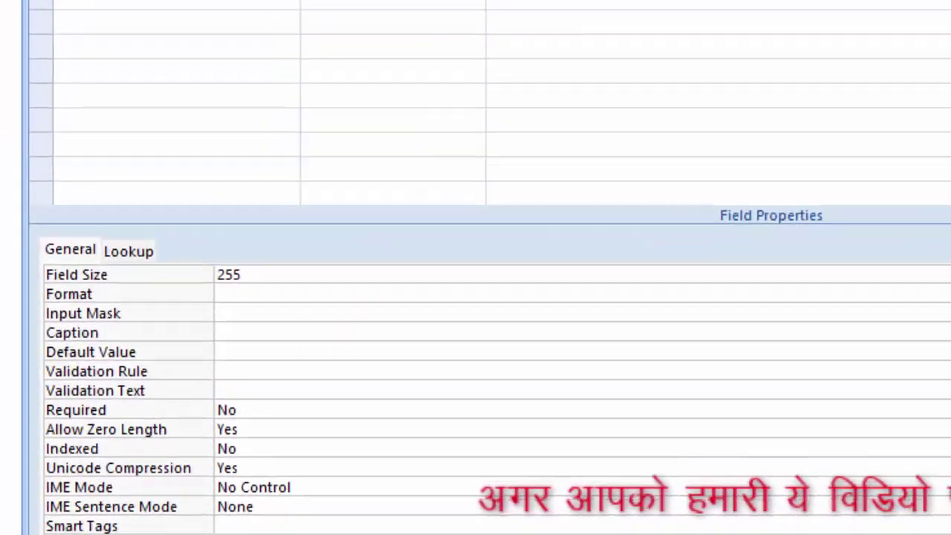
pyautogui.click(236, 449)
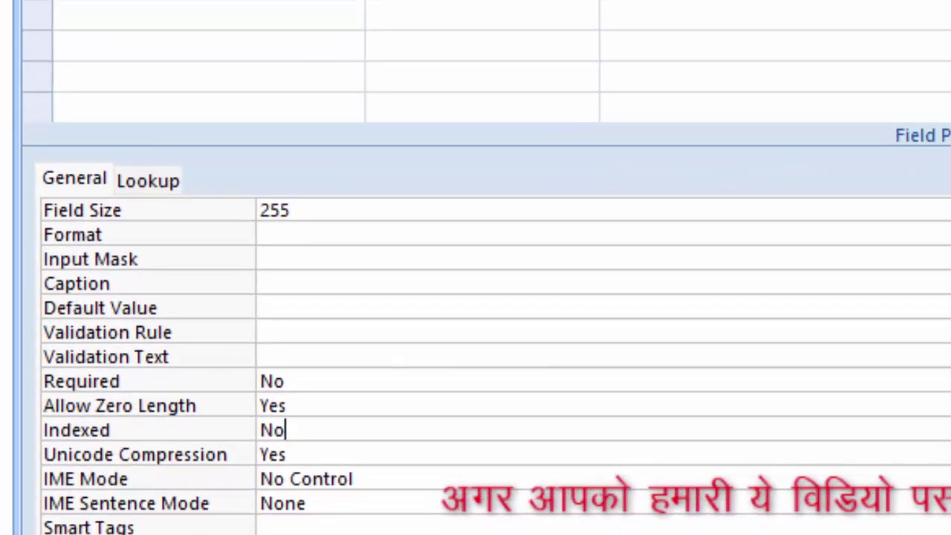
pyautogui.hotkey('alt', 'Down')
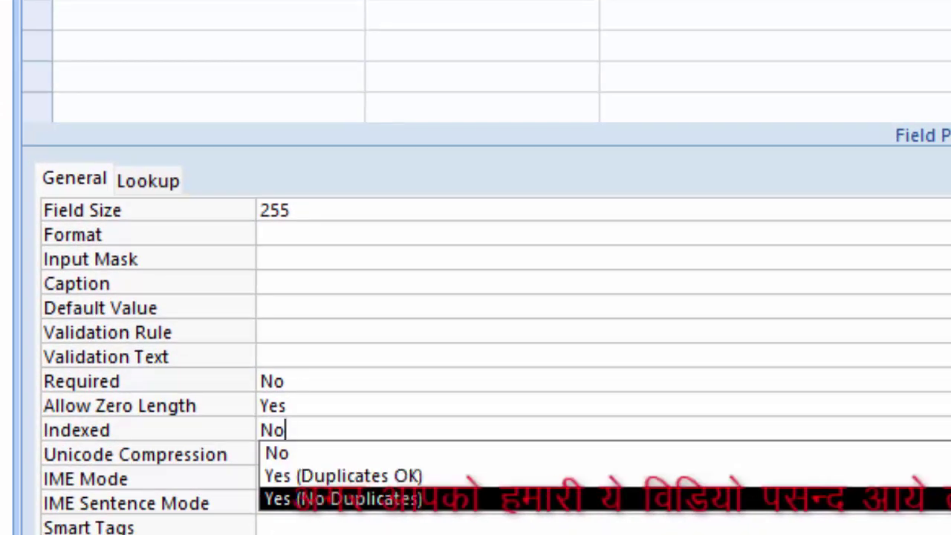
pyautogui.click(342, 498)
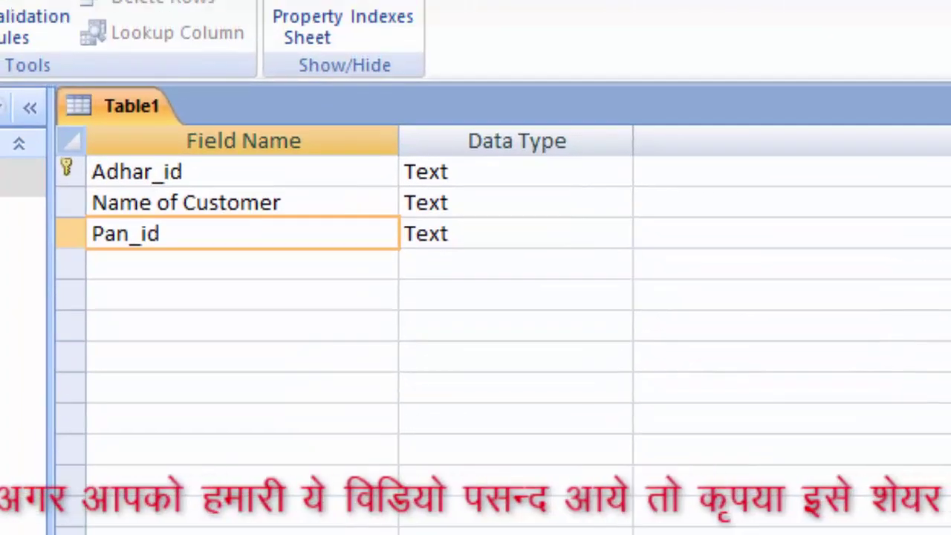
# Step: Try saving the design and dismiss the resulting duplicate-value and save errors
pyautogui.hotkey('ctrl', 's')
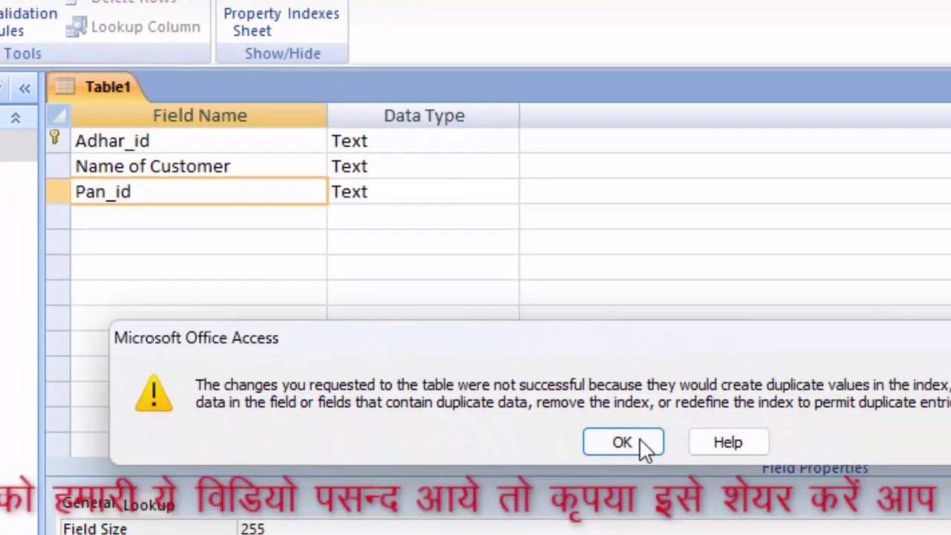
pyautogui.click(649, 461)
pyautogui.click(675, 468)
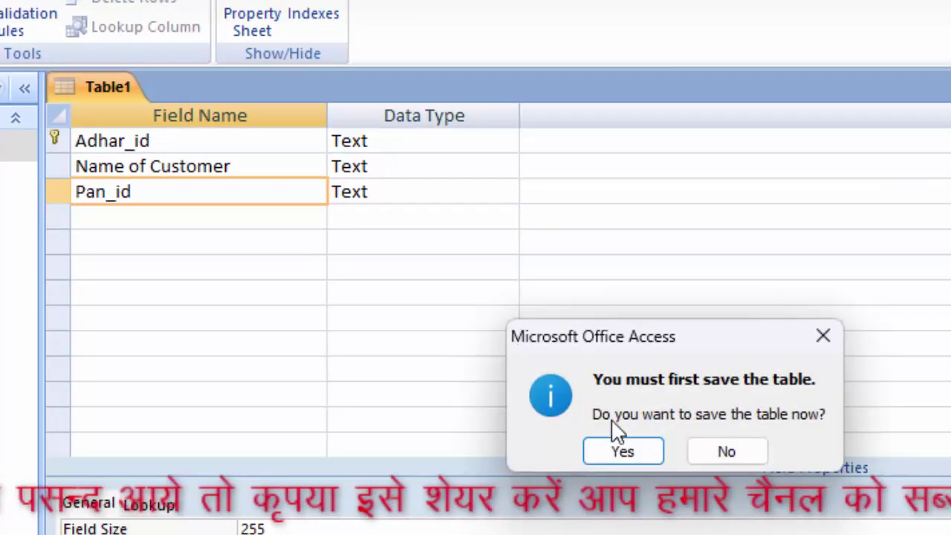
pyautogui.click(615, 452)
pyautogui.click(613, 452)
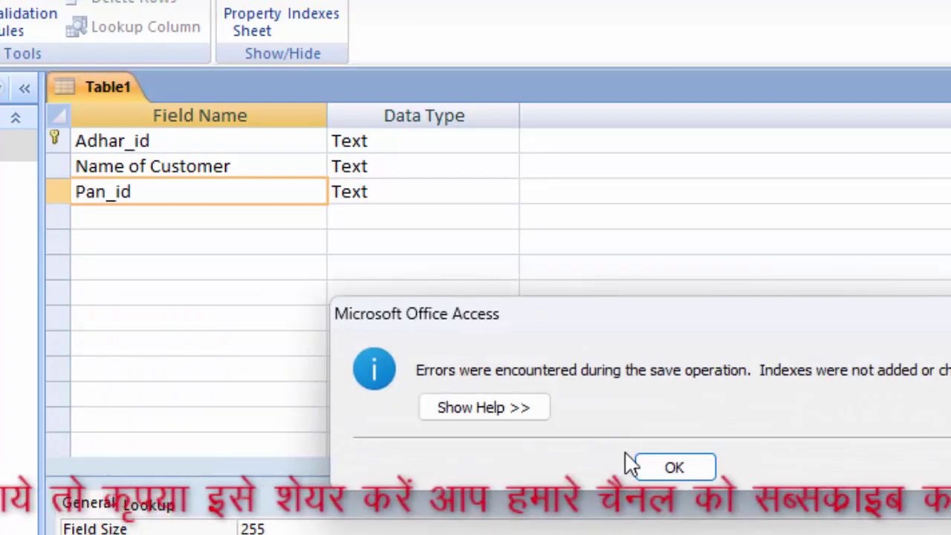
pyautogui.click(680, 466)
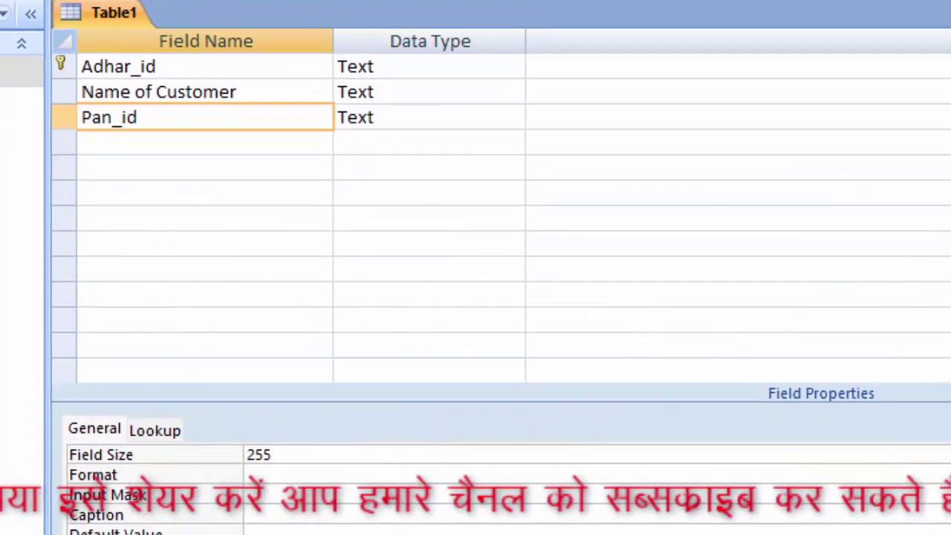
# Step: Set Pan_id's Indexed property to Yes (Duplicates OK), save, and open the datasheet
pyautogui.hotkey('alt', 'Down')
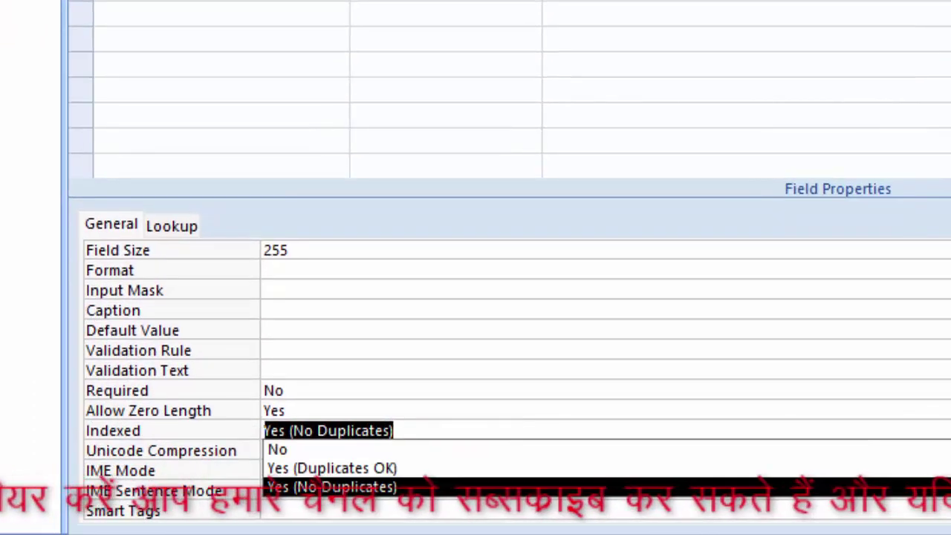
pyautogui.press('Return')
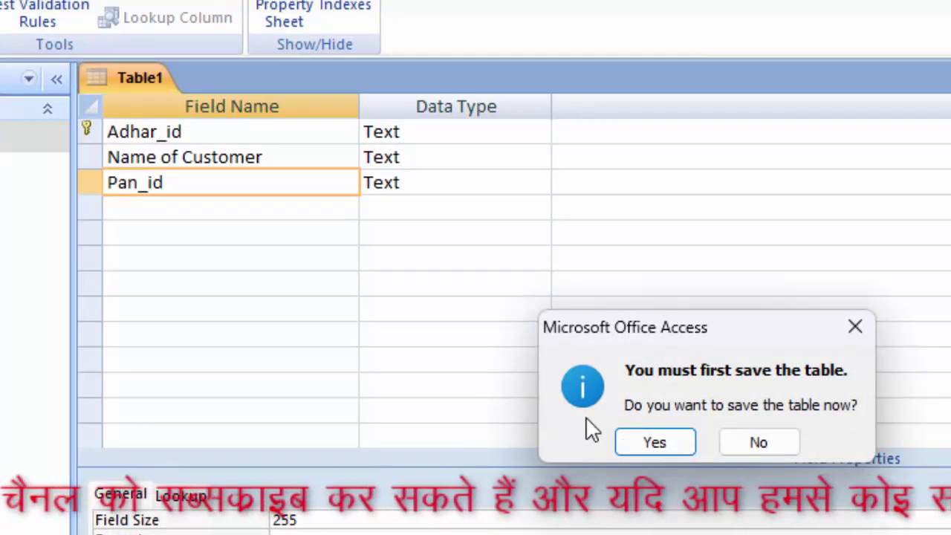
pyautogui.click(649, 443)
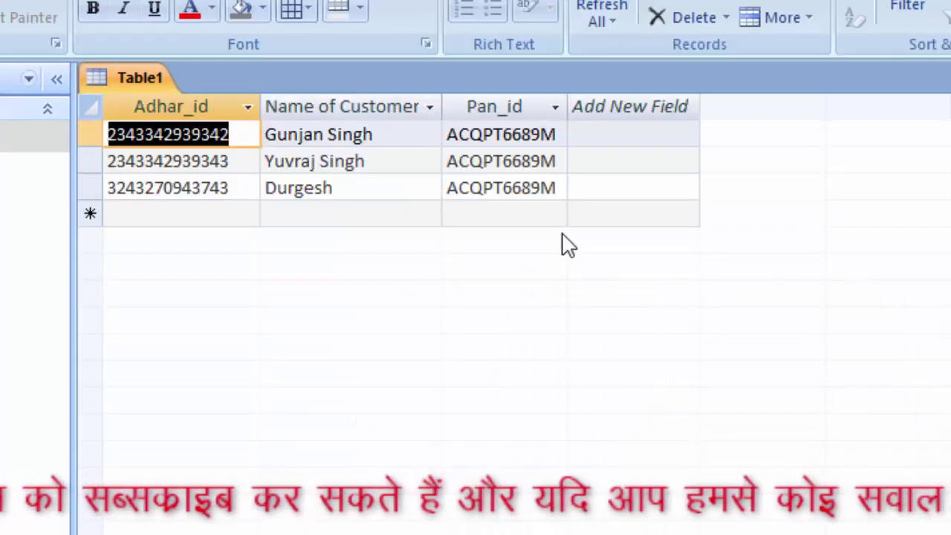
# Step: Change the second and third records' Pan_id values to end in C and D, then return to the datasheet
pyautogui.click(559, 161)
pyautogui.press('BackSpace')
pyautogui.write('C')
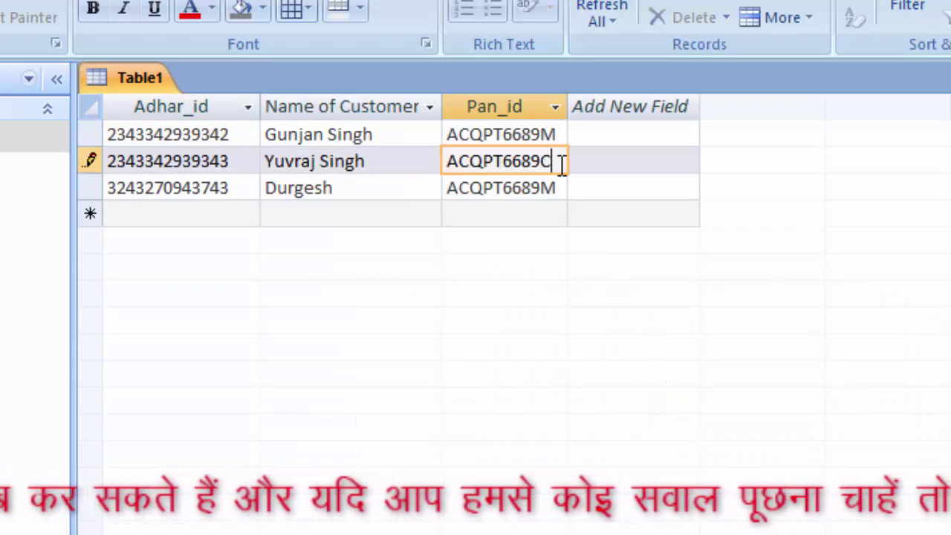
pyautogui.click(562, 187)
pyautogui.press('BackSpace')
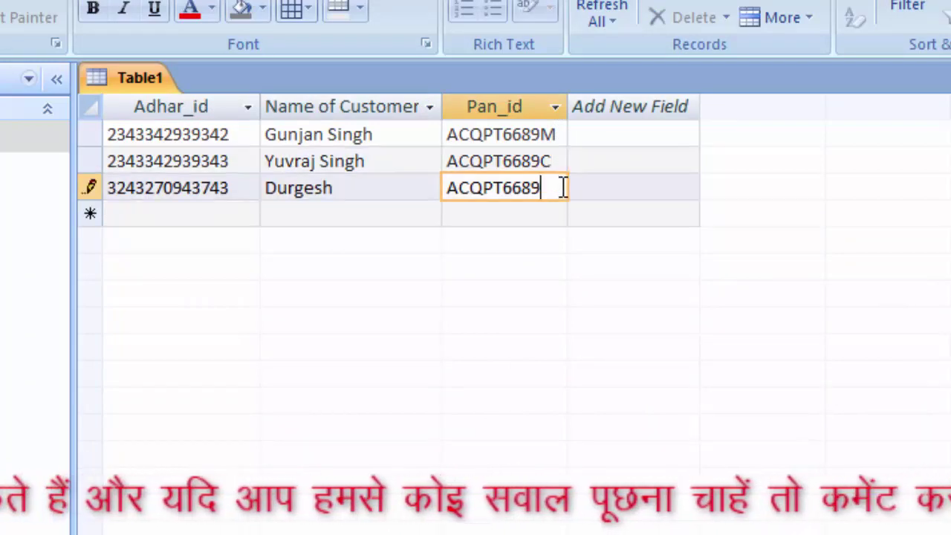
pyautogui.write('D')
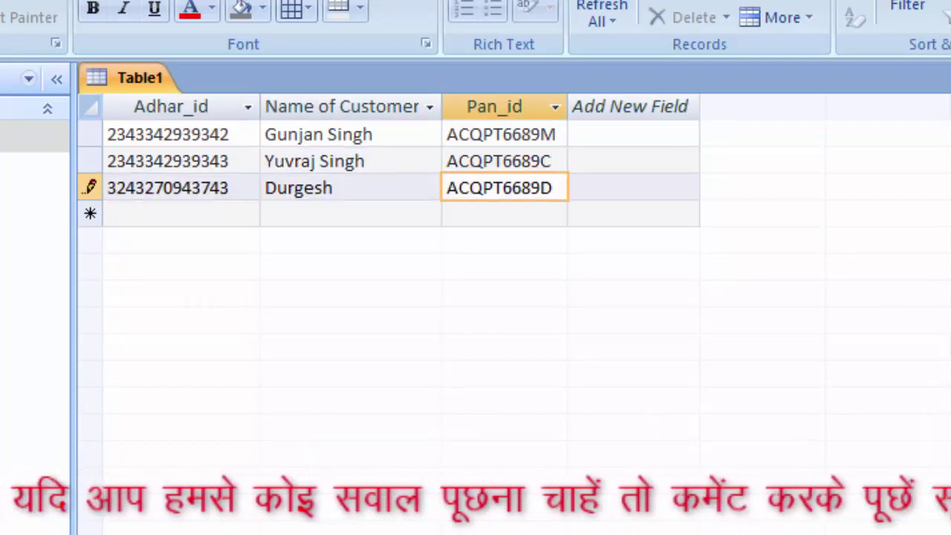
pyautogui.hotkey('shift', 'Return')
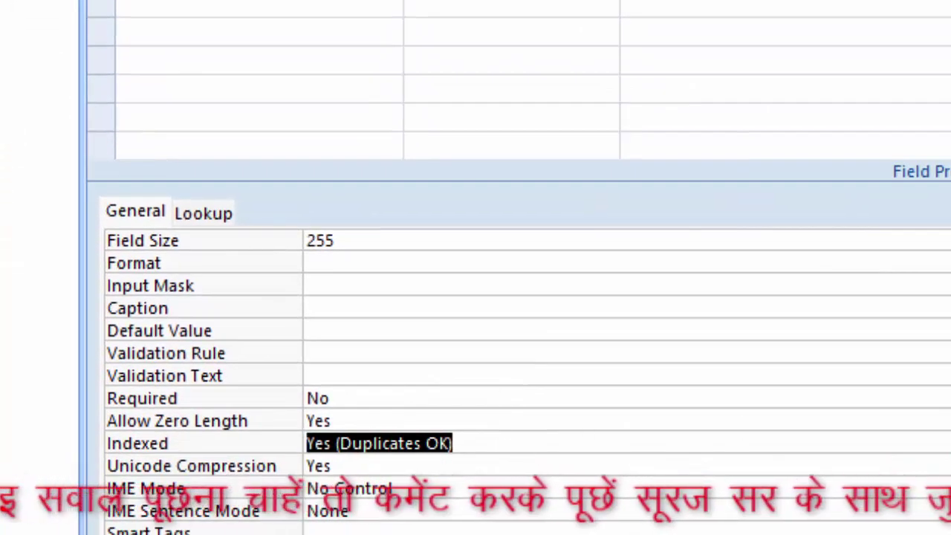
pyautogui.hotkey('alt', 'Down')
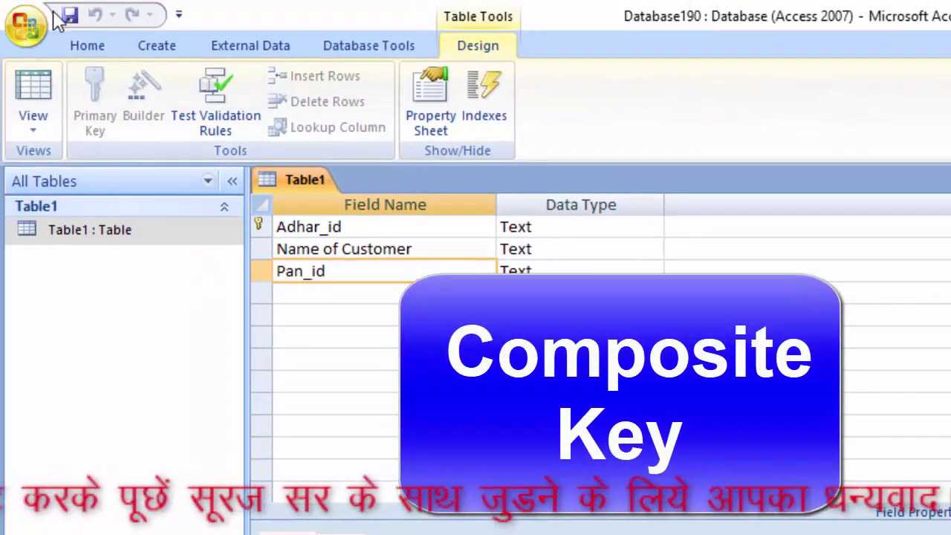
pyautogui.click(34, 88)
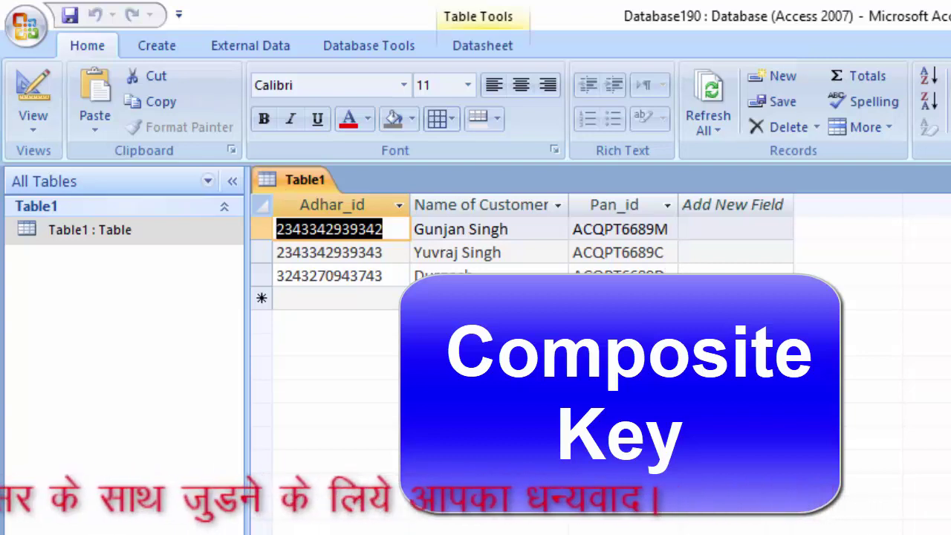
# Step: Start a fourth record with an Adhar_id and customer name, leaving Pan_id blank
pyautogui.click(392, 294)
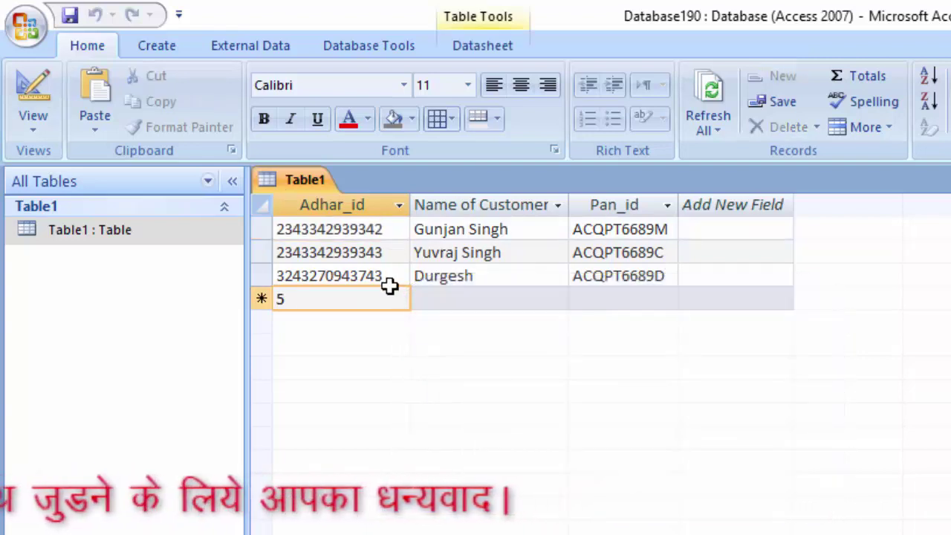
pyautogui.write('3232532')
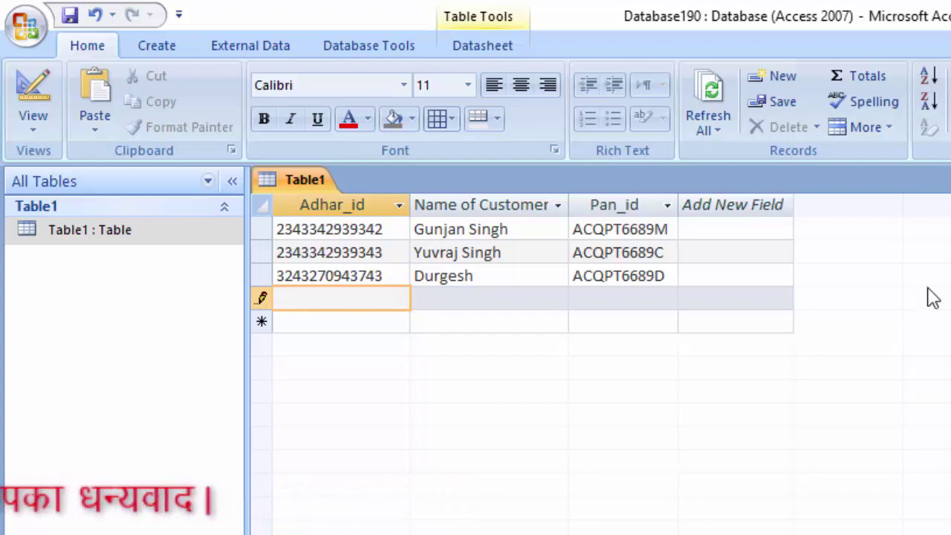
pyautogui.press('Tab')
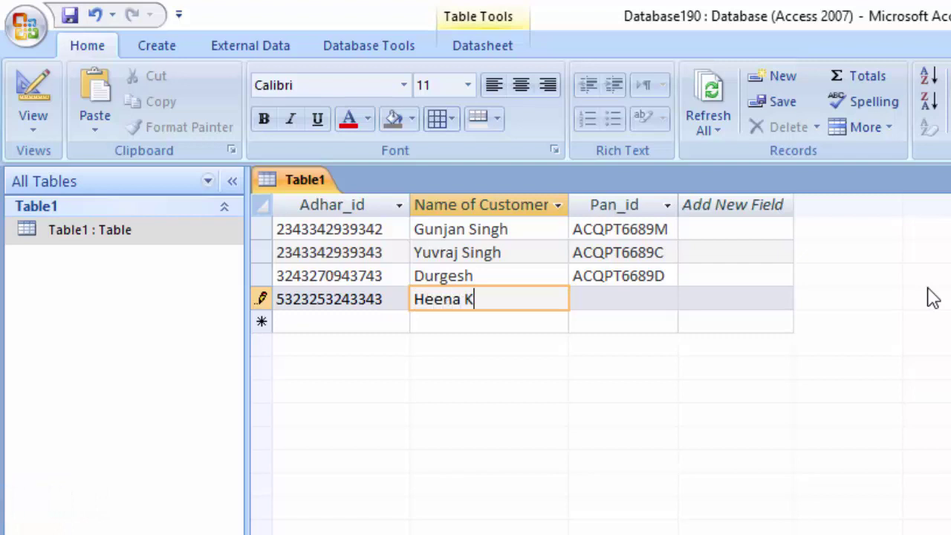
pyautogui.write('n')
pyautogui.press('Tab')
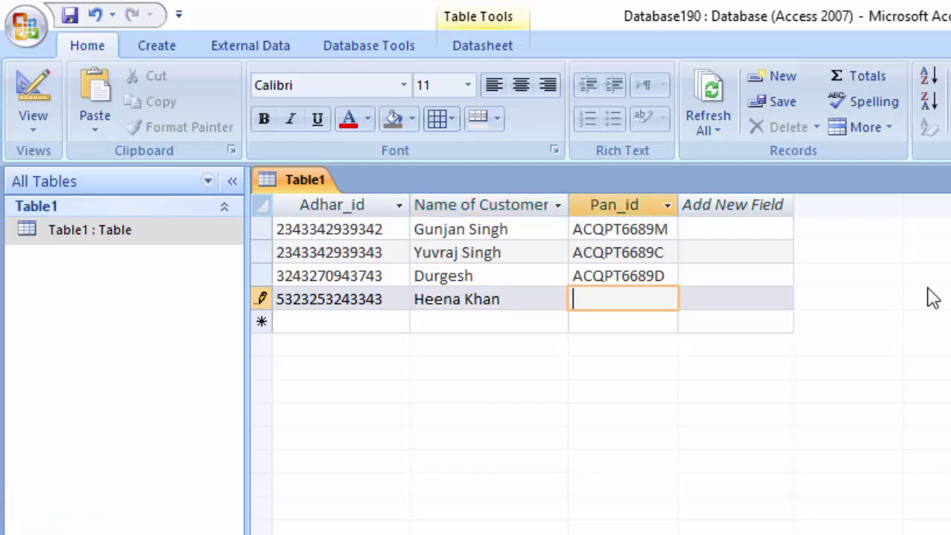
pyautogui.moveTo(669, 276)
pyautogui.mouseDown()
pyautogui.moveTo(594, 289)
pyautogui.moveTo(554, 284)
pyautogui.mouseUp()
# Step: Copy the third record's Pan_id into the fourth record and dismiss Access's duplicate-value error
pyautogui.rightClick(554, 285)
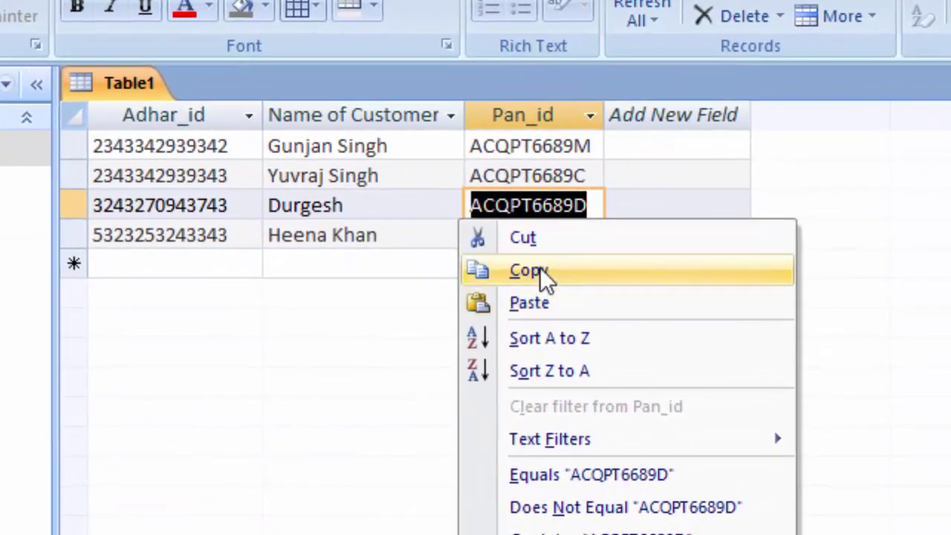
pyautogui.click(546, 276)
pyautogui.click(526, 233)
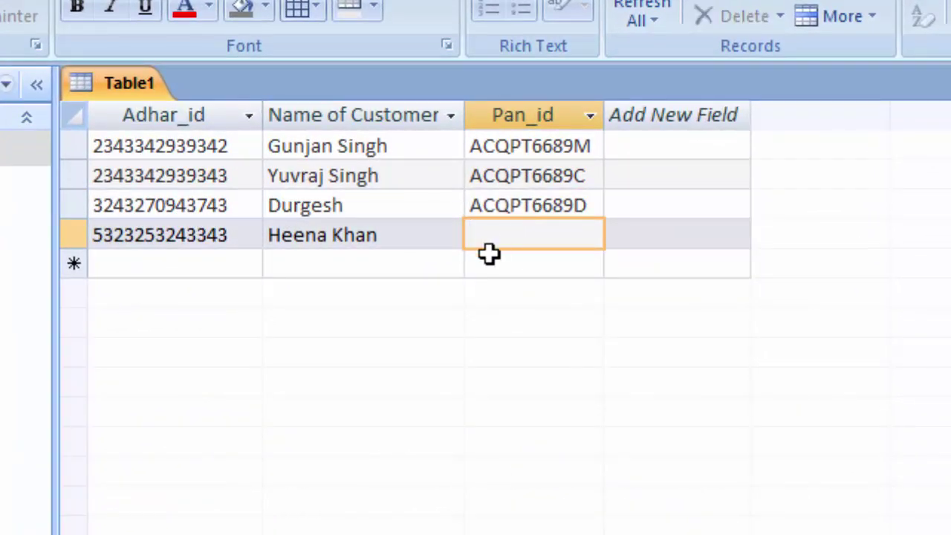
pyautogui.hotkey('ctrl', 'v')
pyautogui.press('Return')
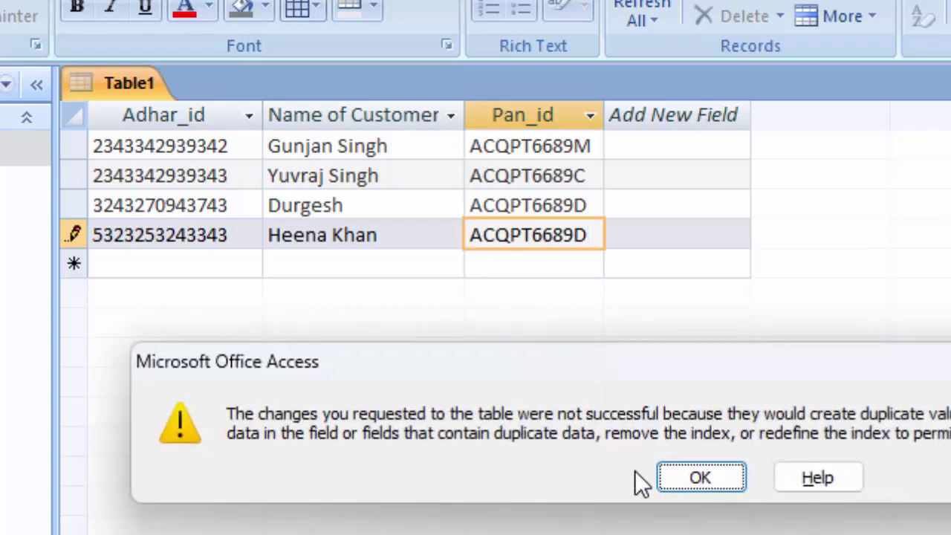
pyautogui.click(687, 478)
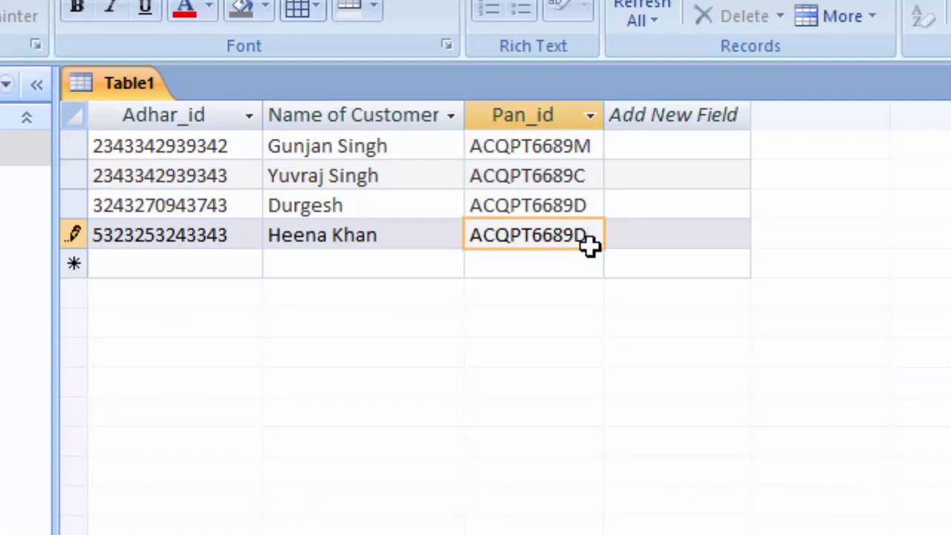